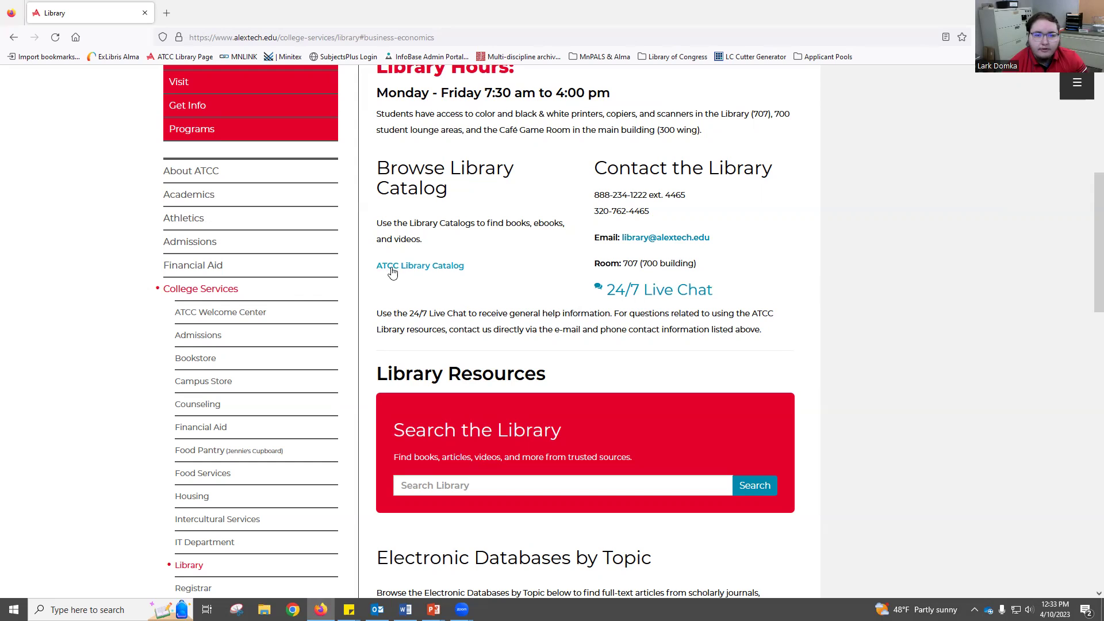
- Look through the library page down to Electronic Databases by Topic, expanding and collapsing the Business & Economics list
scroll(738, 294, "down", 3)
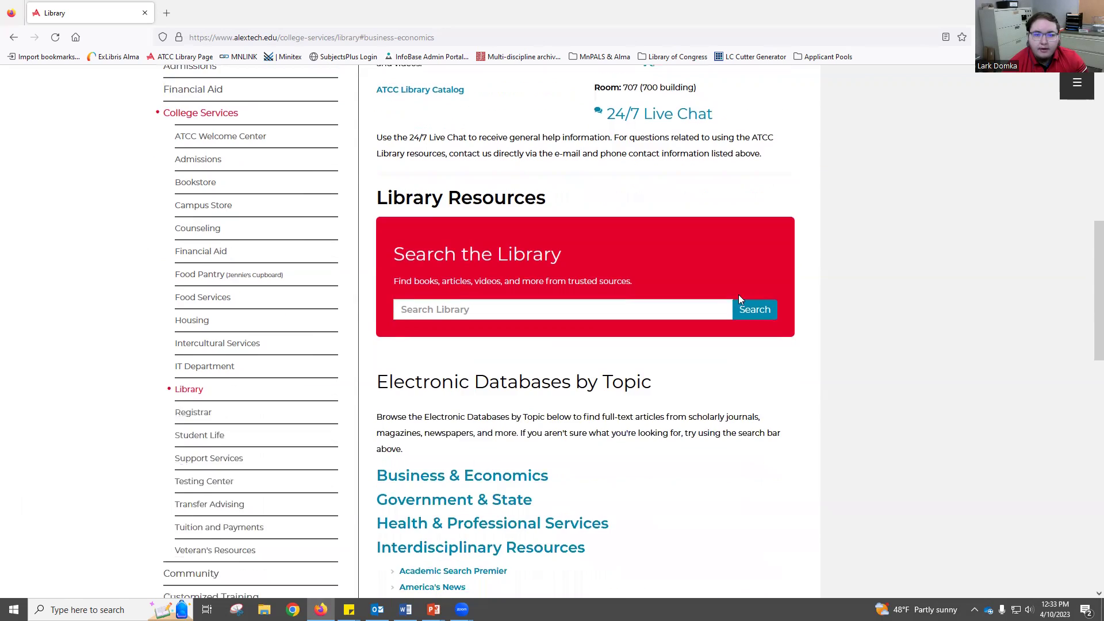
scroll(738, 294, "up", 2)
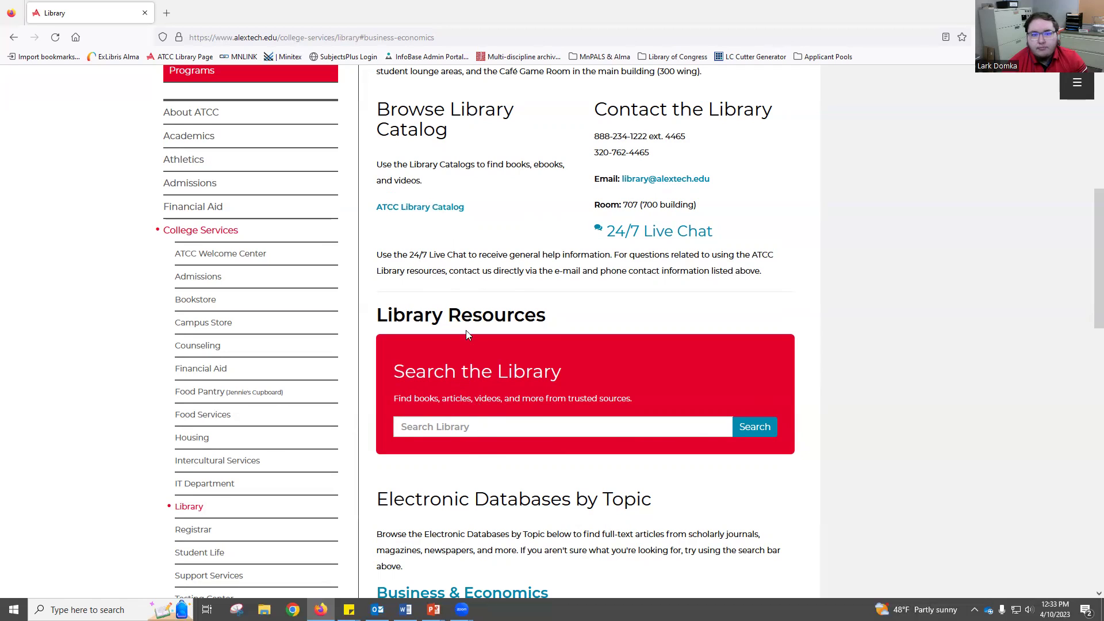
scroll(930, 282, "down", 5)
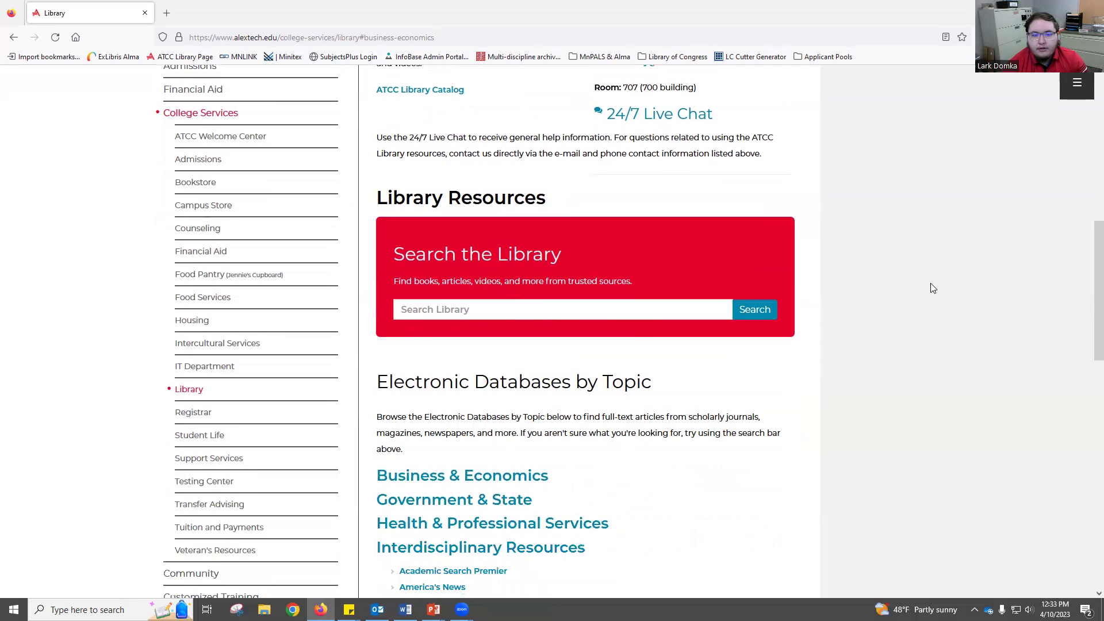
scroll(930, 276, "up", 2)
scroll(939, 263, "down", 2)
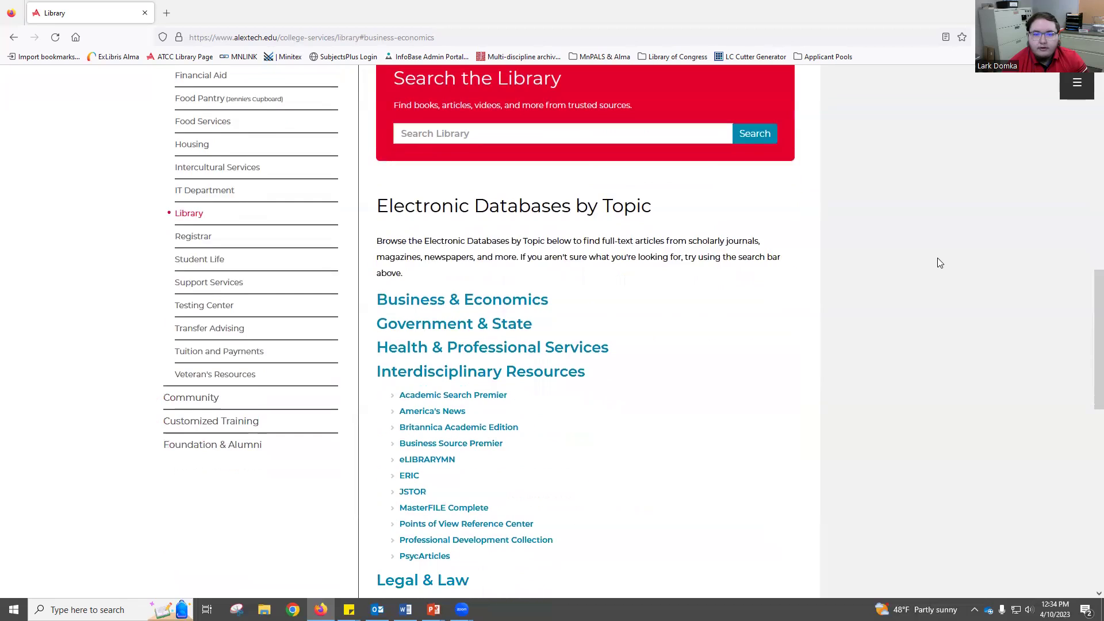
scroll(937, 261, "down", 3)
scroll(934, 273, "down", 2)
scroll(933, 274, "up", 2)
left_click(494, 183)
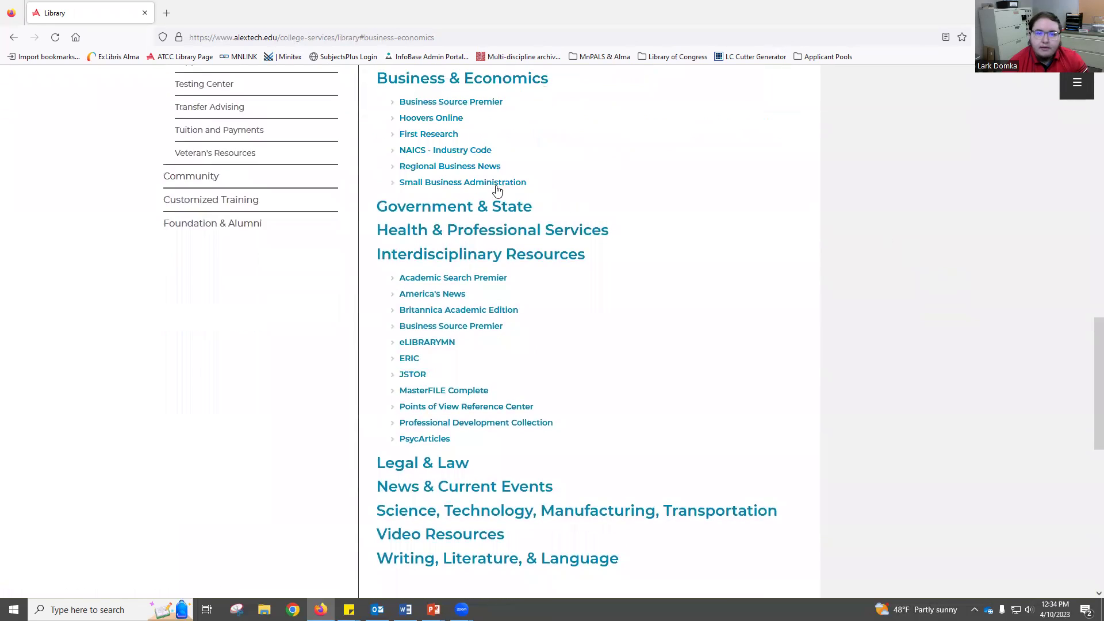
scroll(465, 181, "up", 2)
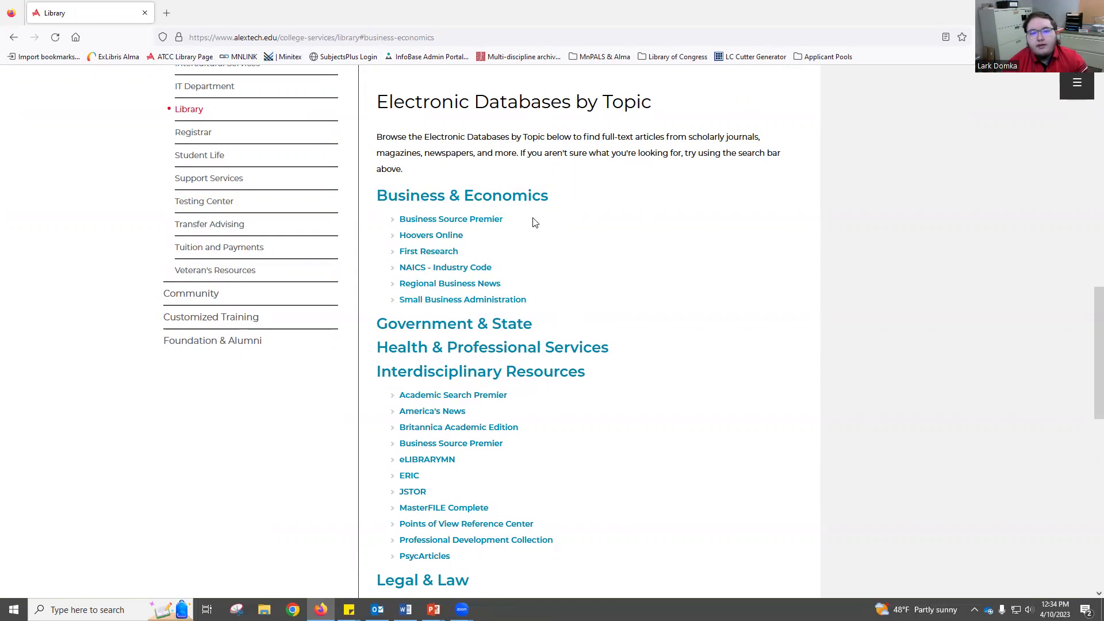
left_click(442, 200)
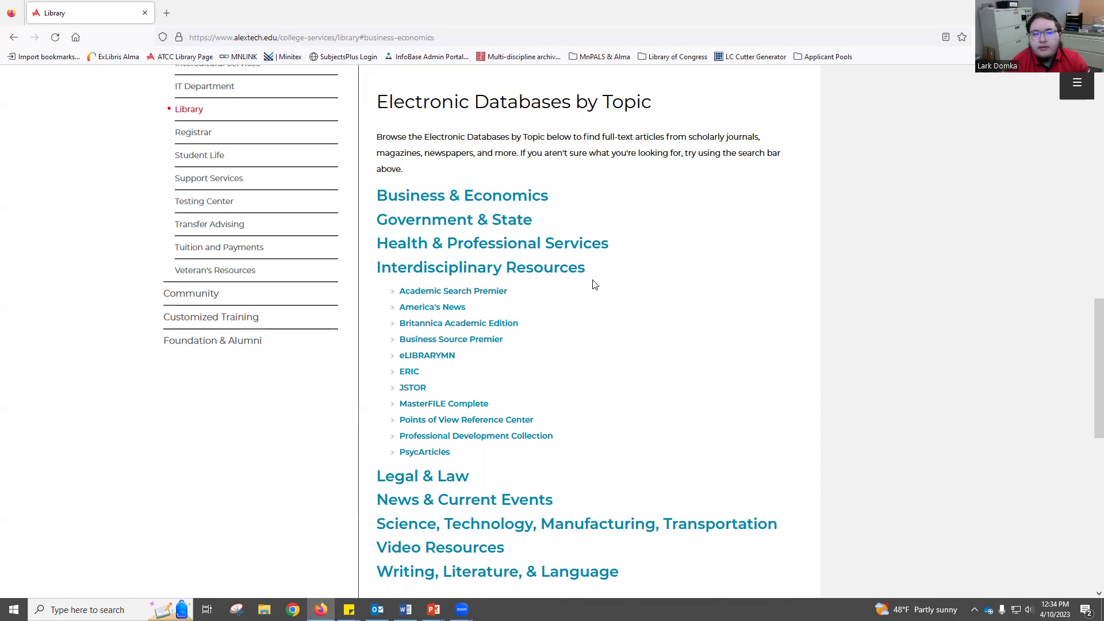
- Open the ATCC Library Catalog from the library page's Browse Library Catalog section
scroll(725, 368, "up", 6)
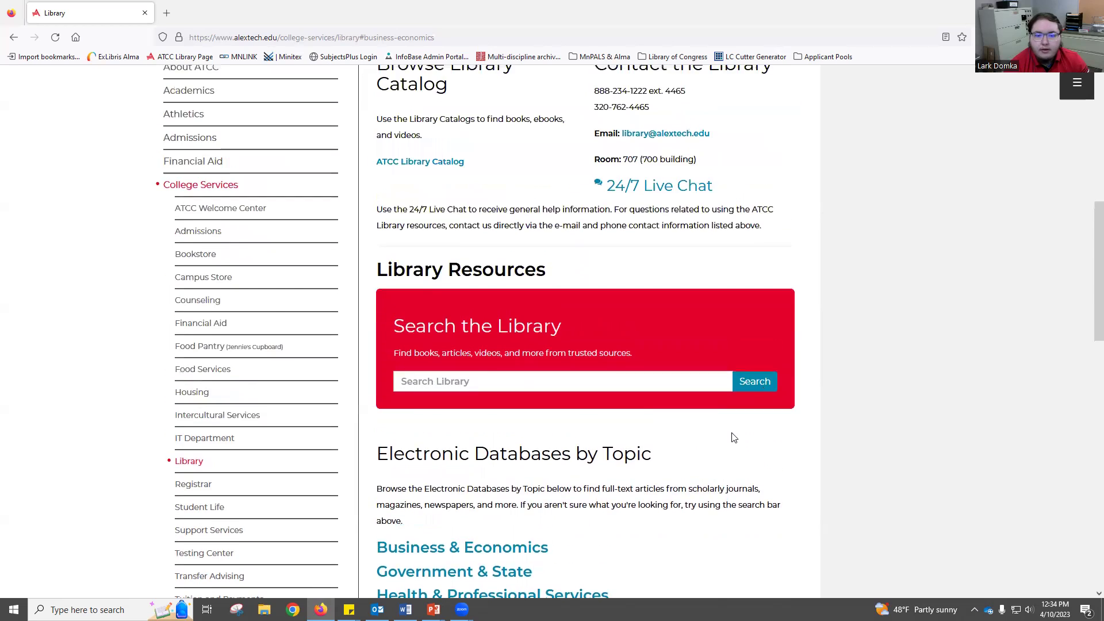
scroll(734, 438, "down", 3)
scroll(628, 436, "up", 7)
scroll(906, 282, "up", 1)
scroll(639, 319, "down", 2)
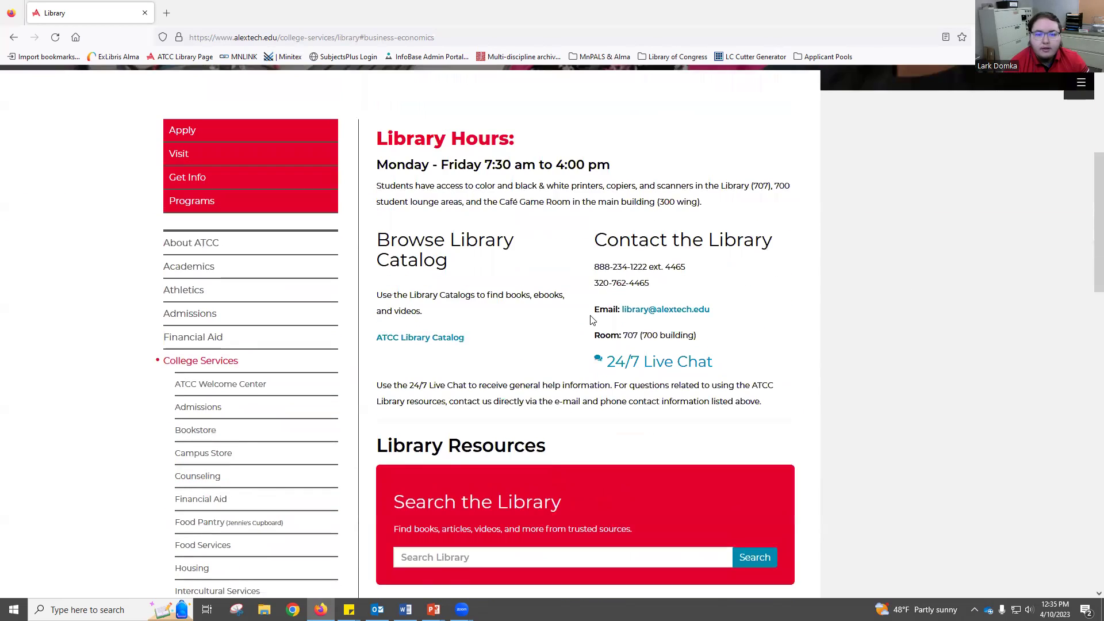
left_click(444, 341)
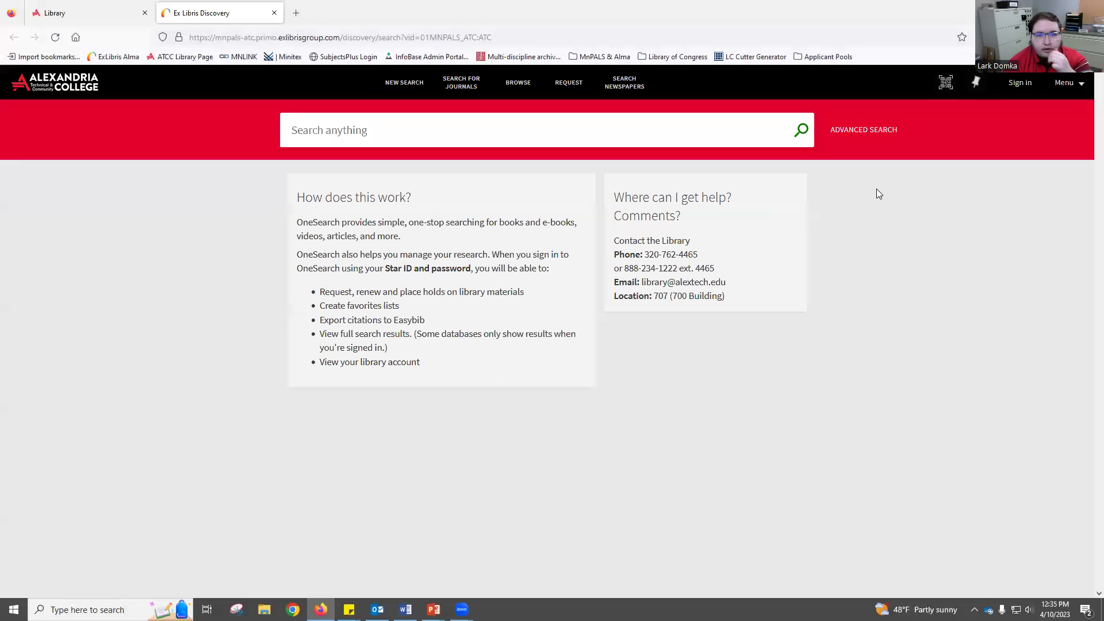
- Search the catalog for "the golden compass" with the scope set to Minnesota Libraries (MnPALS)
left_click(1034, 83)
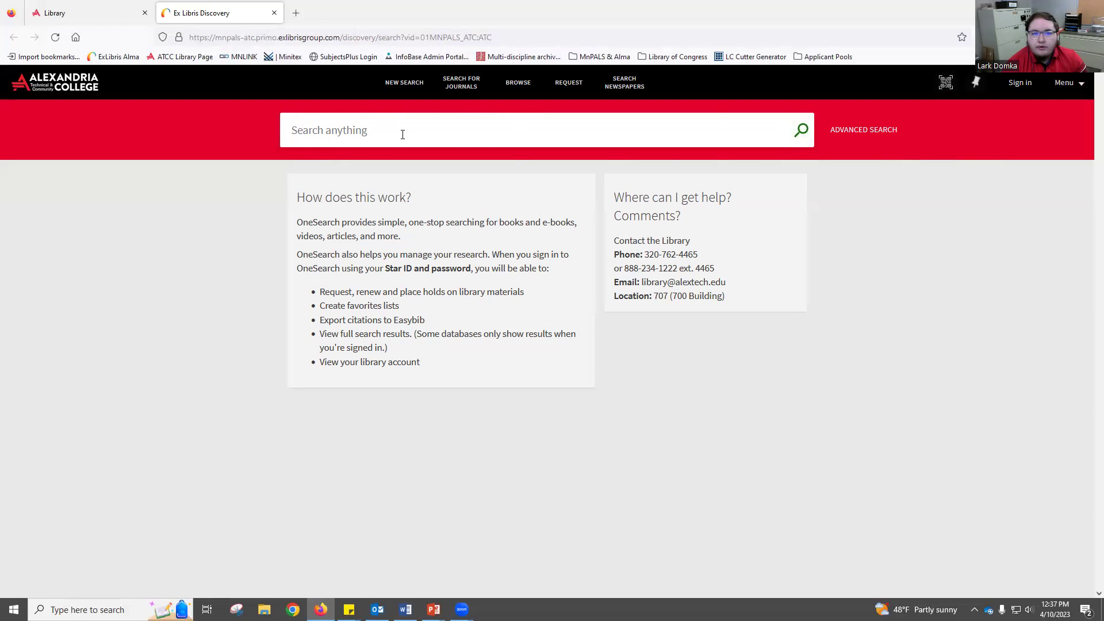
left_click(803, 131)
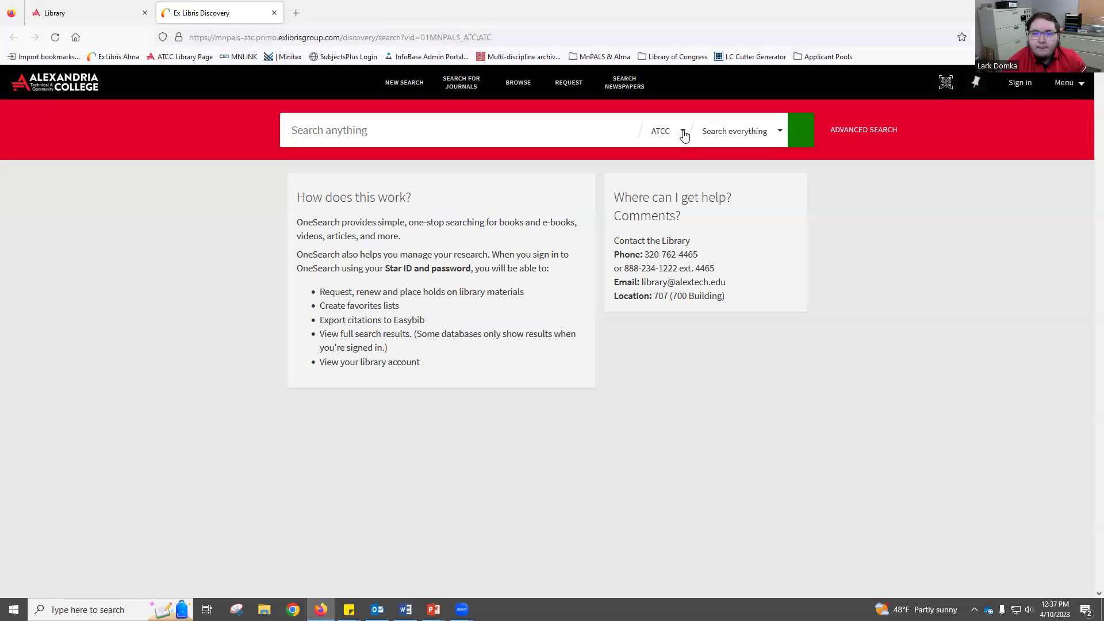
left_click(684, 132)
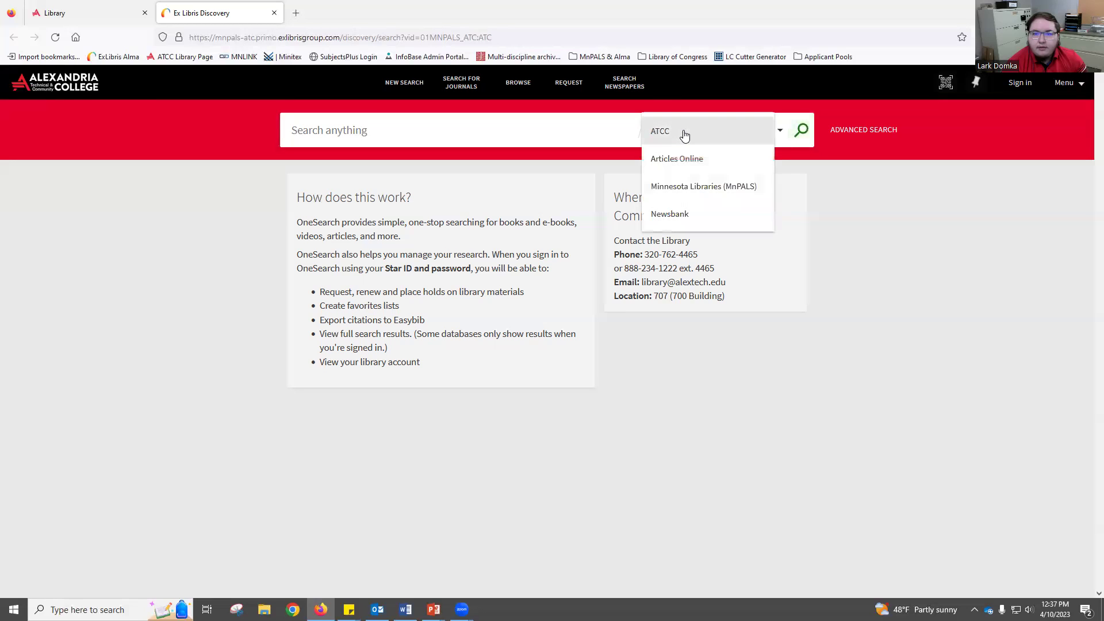
left_click(686, 188)
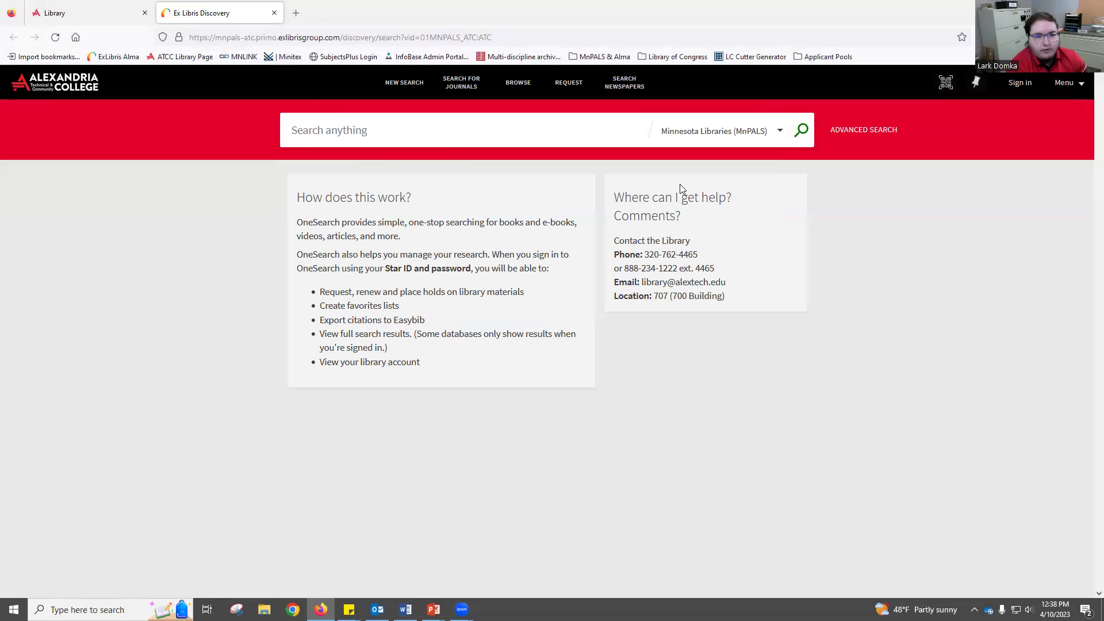
type("the golden compass")
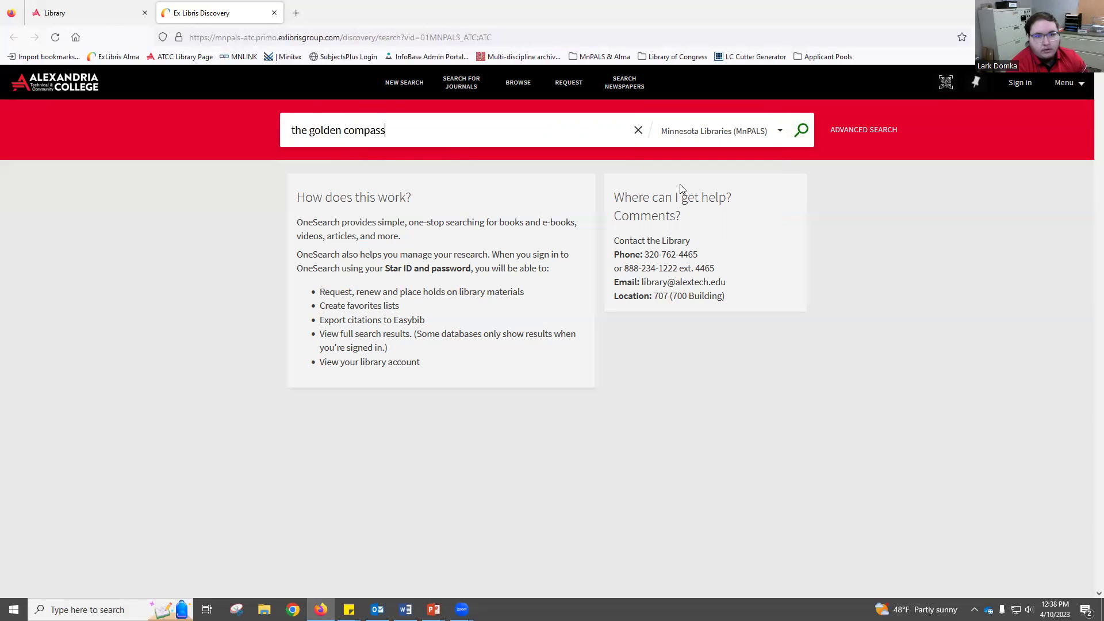
key("Return")
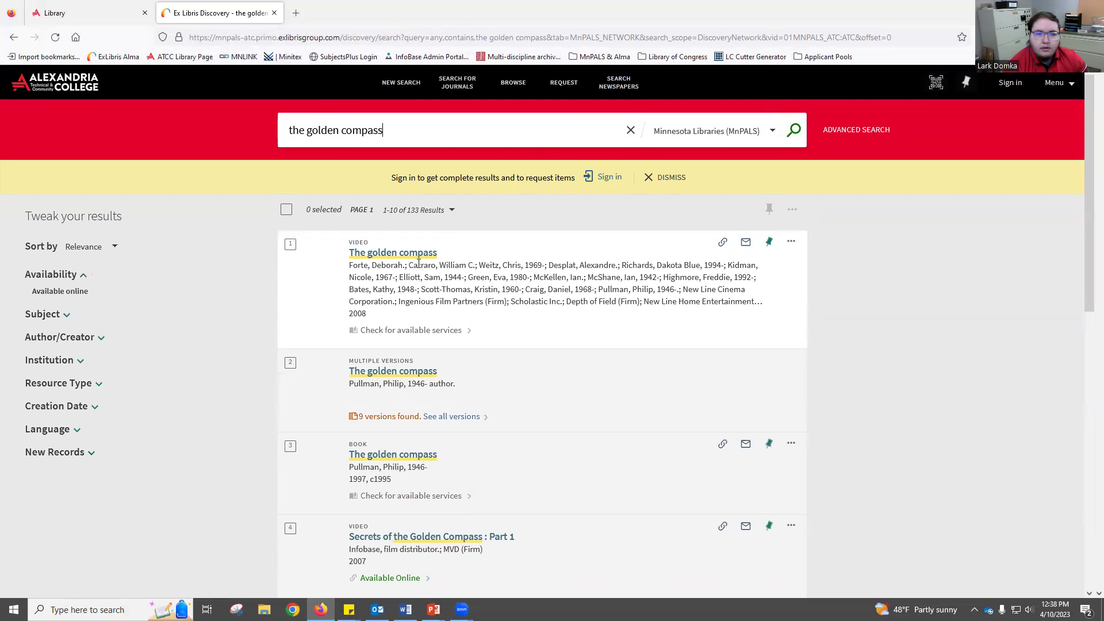
- Open the list of all versions for the multiple-version result "The golden compass"
scroll(422, 253, "down", 2)
scroll(569, 211, "up", 1)
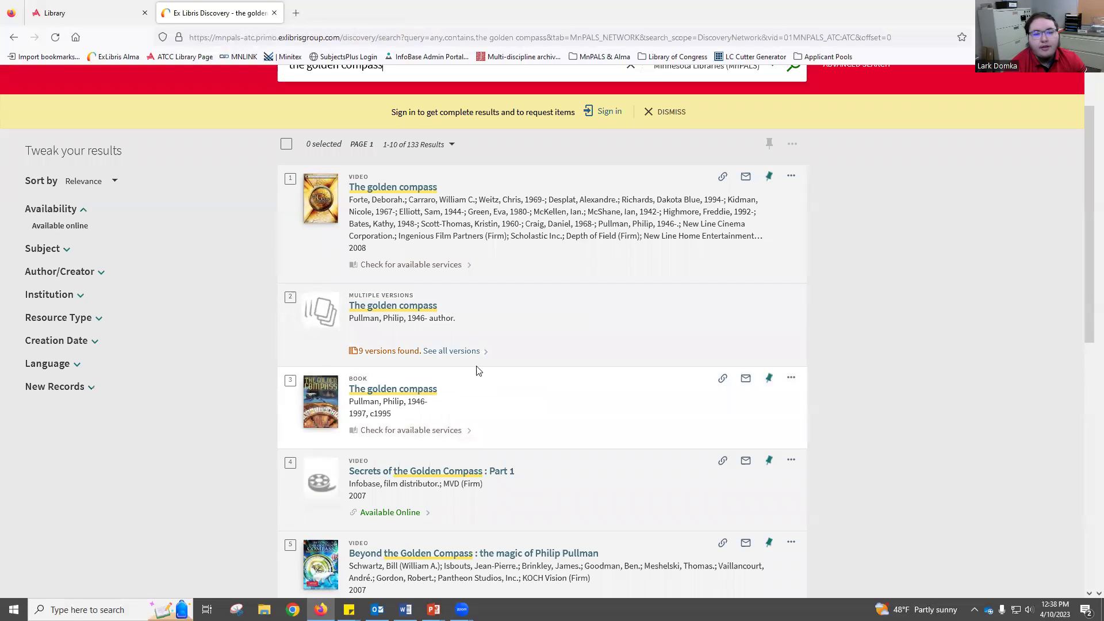
left_click(803, 311)
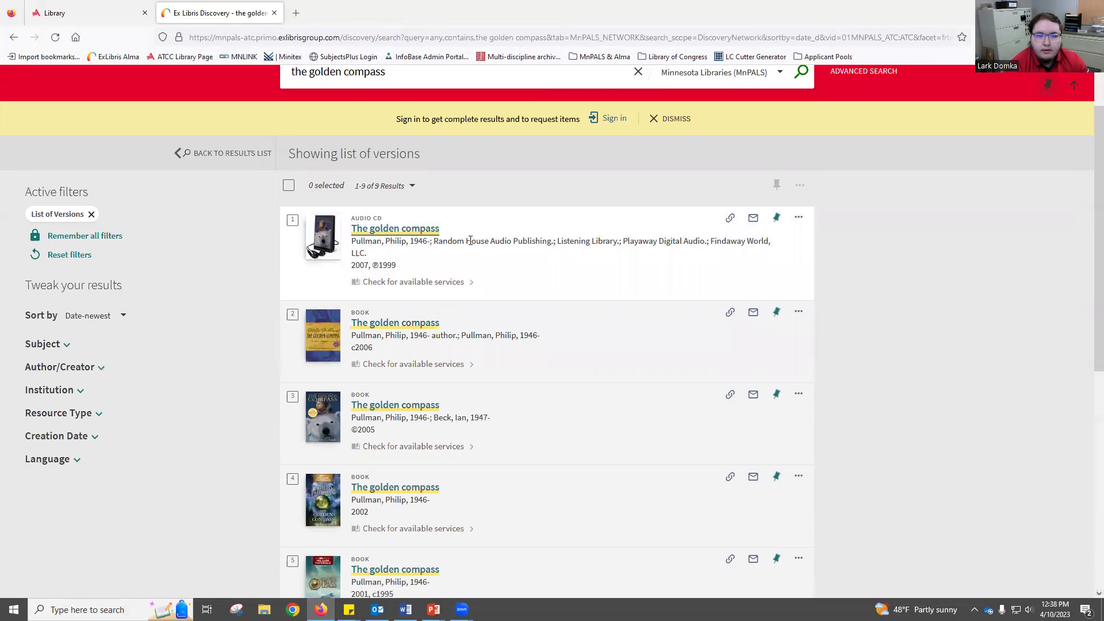
- Close the audio CD record and open the c2006 book version of "The golden compass" instead
left_click(414, 288)
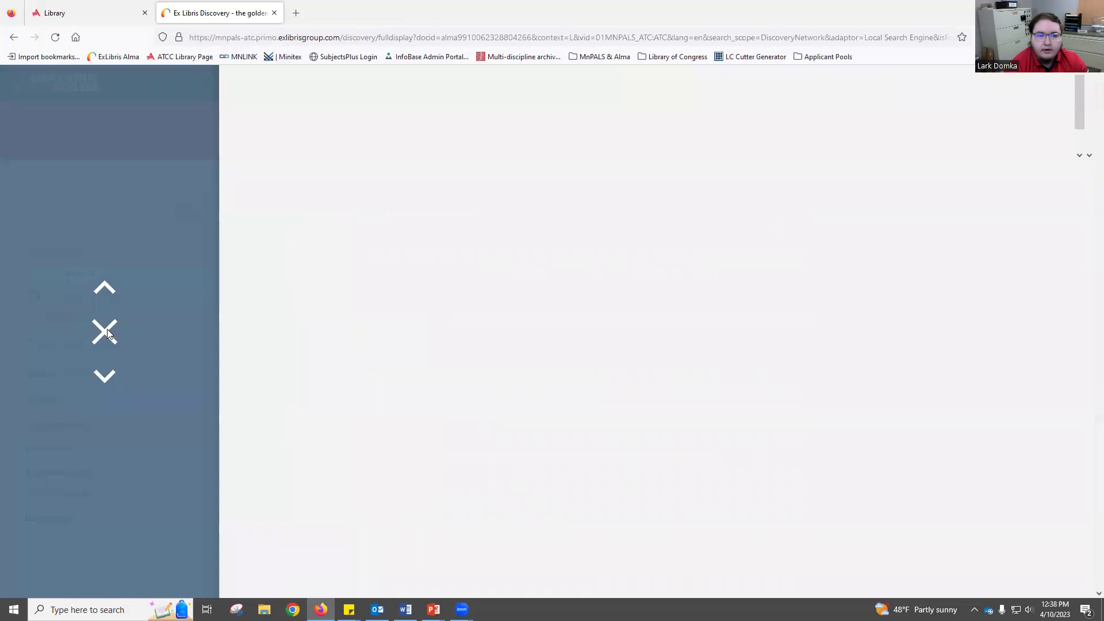
left_click(104, 330)
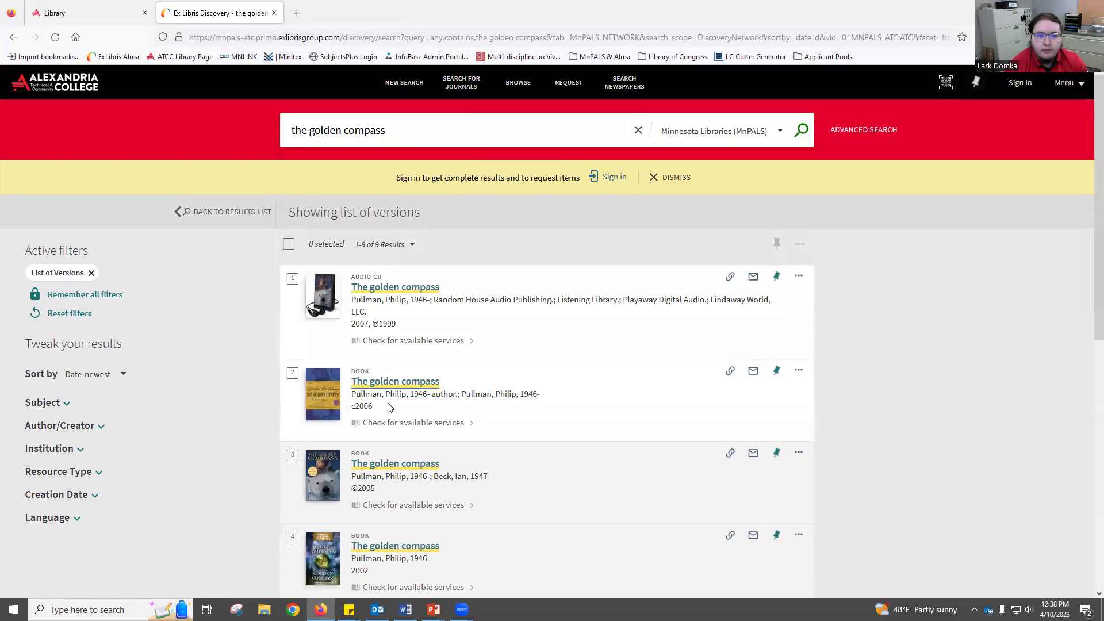
scroll(737, 284, "down", 1)
left_click(738, 284)
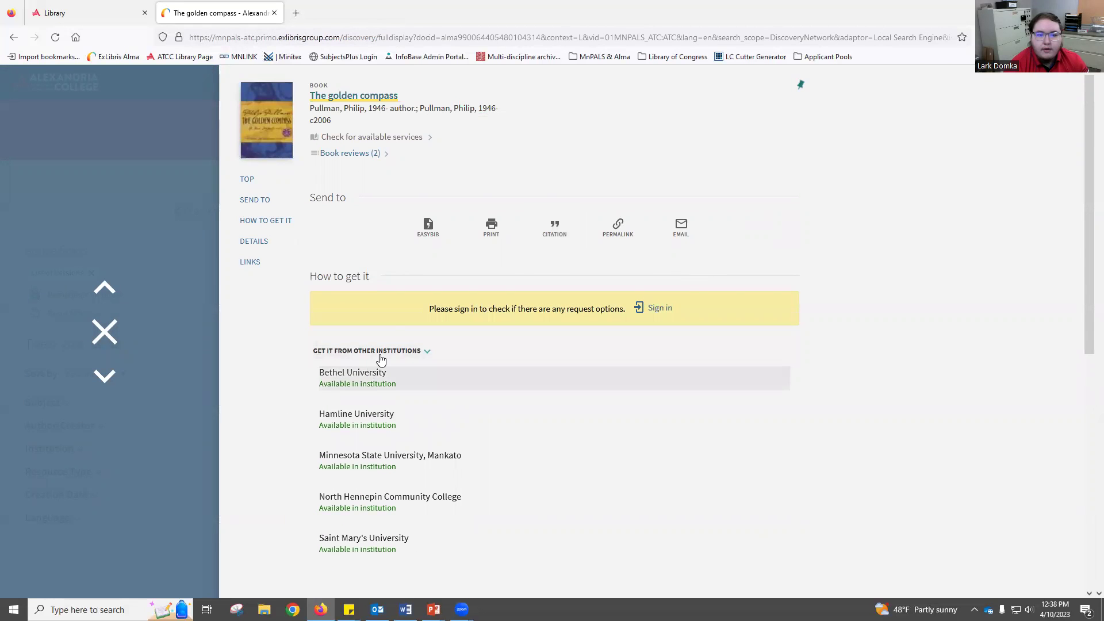
- Look over the other institutions holding the book and sign in from its record with the StarID and password
scroll(380, 362, "down", 2)
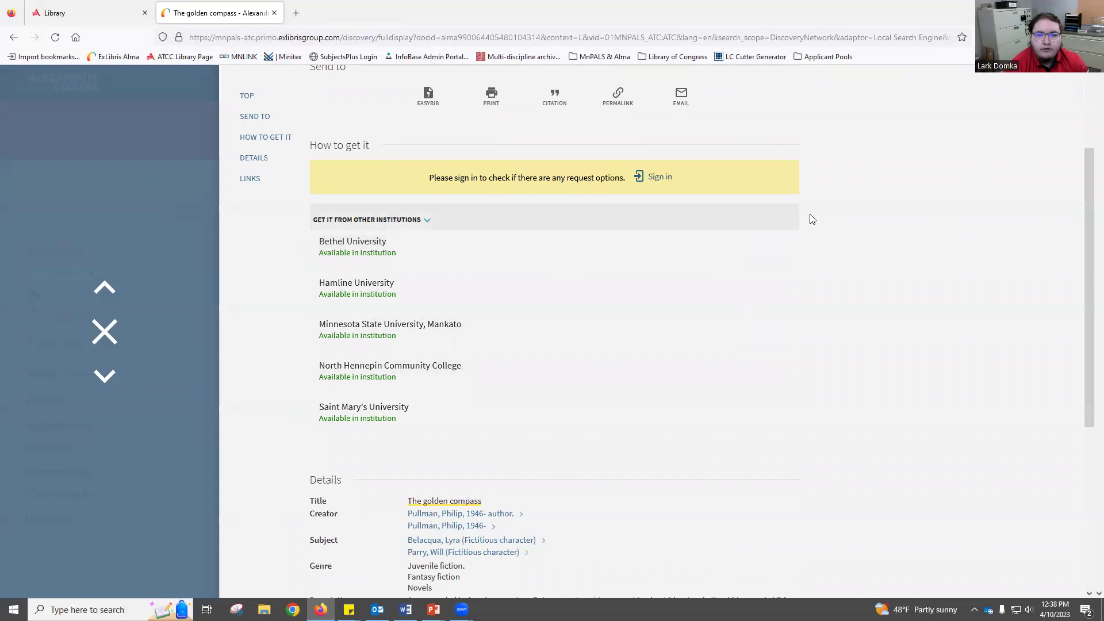
scroll(748, 241, "up", 1)
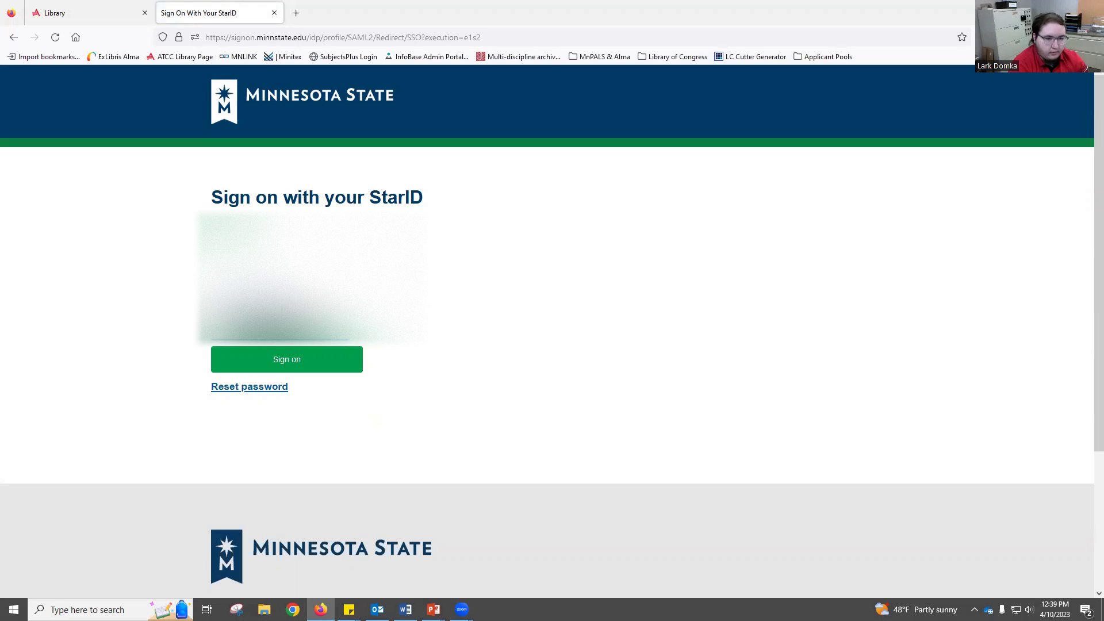
key("Return")
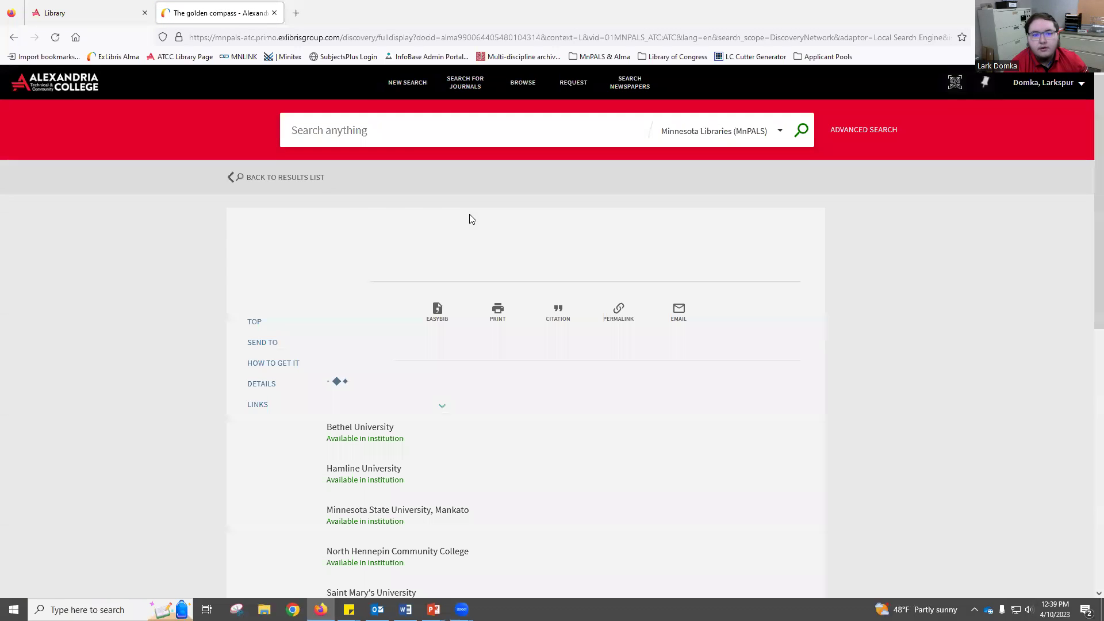
- Open the book's Resource Sharing request form, look through its fields and acknowledge the copyright statement
scroll(661, 184, "down", 2)
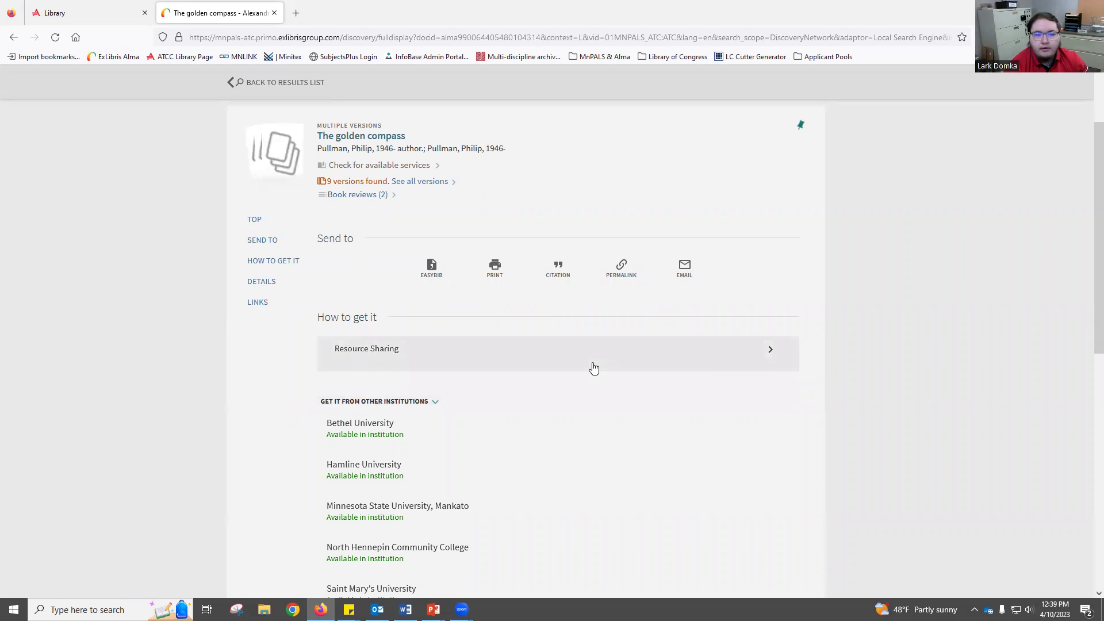
left_click(776, 357)
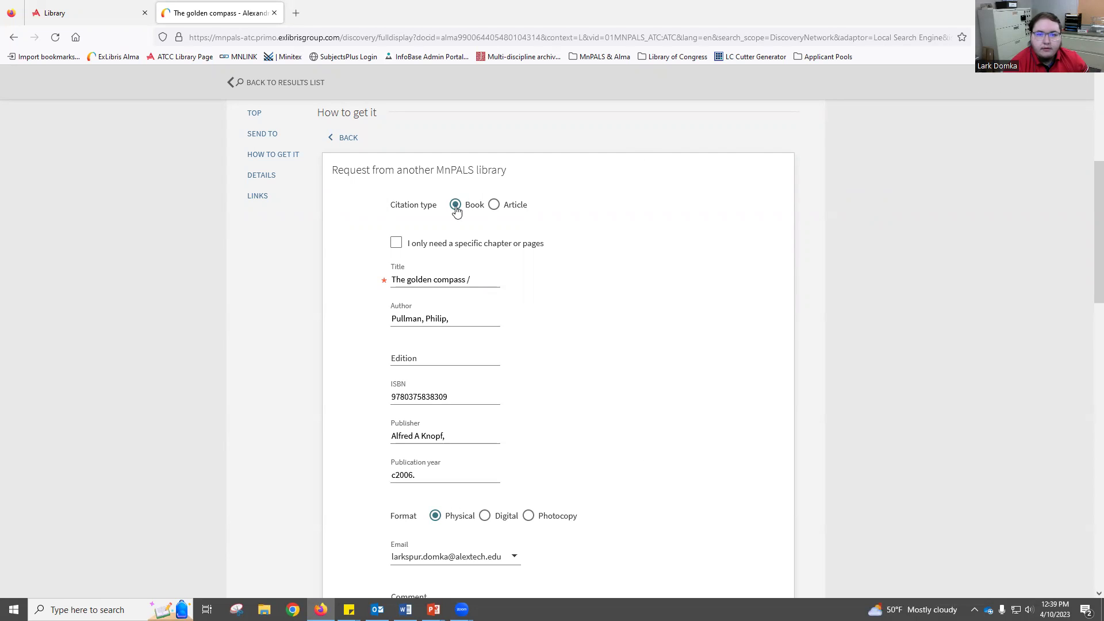
scroll(632, 202, "down", 1)
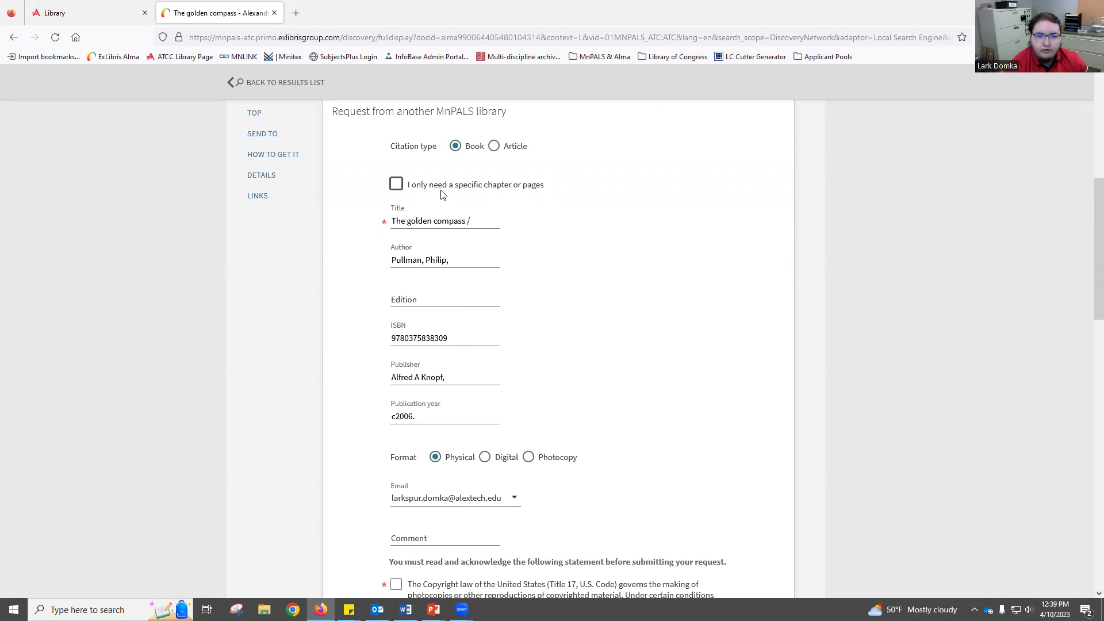
scroll(609, 184, "down", 1)
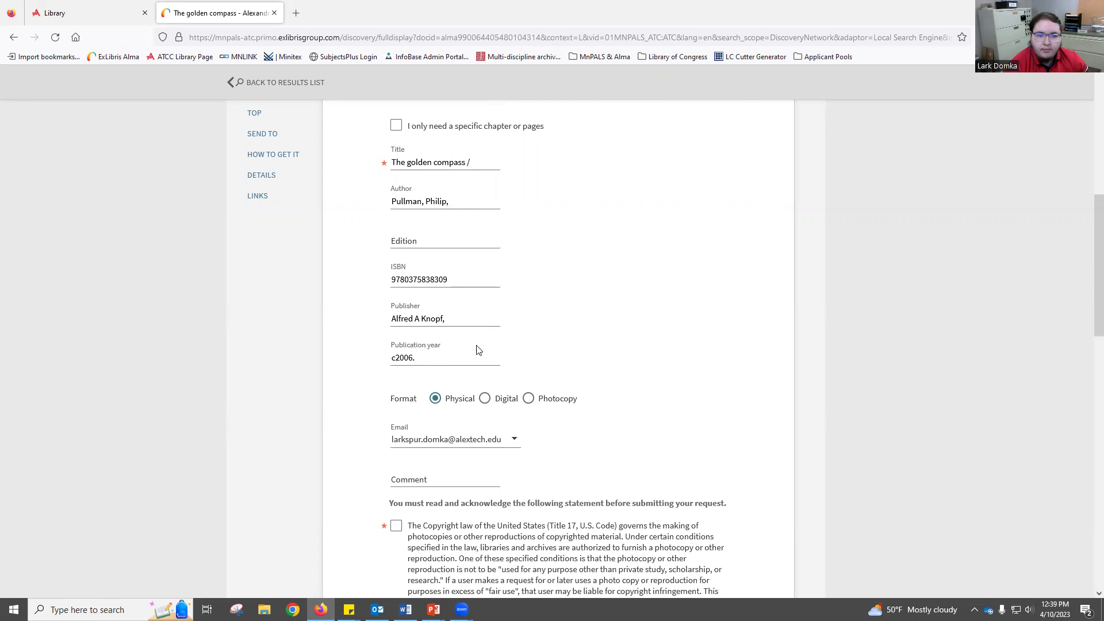
scroll(581, 322, "down", 2)
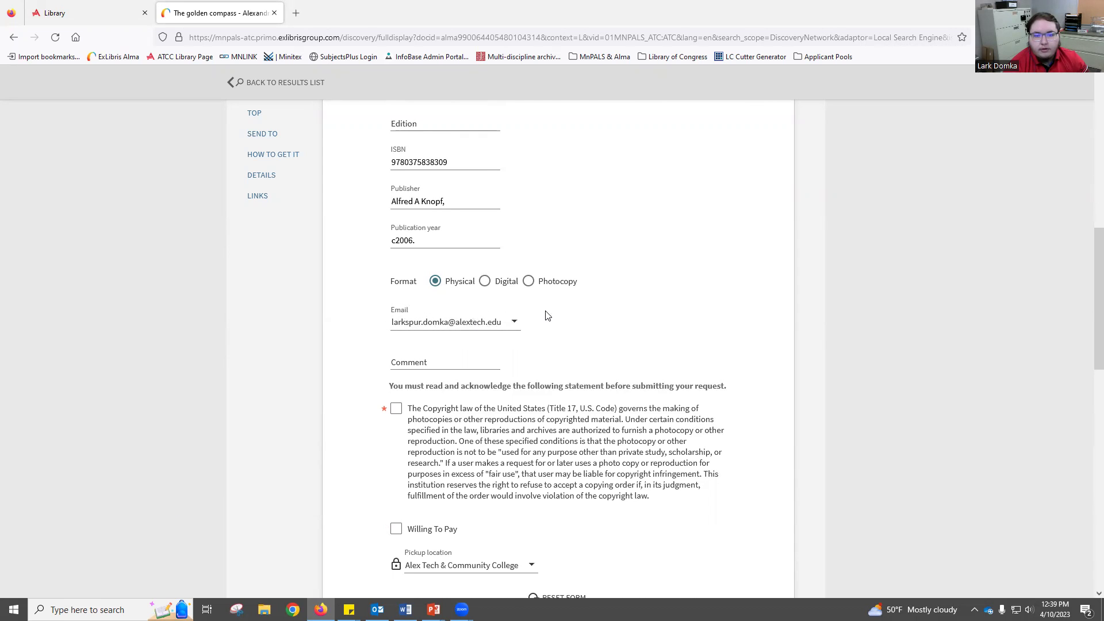
scroll(546, 315, "up", 1)
scroll(541, 316, "down", 2)
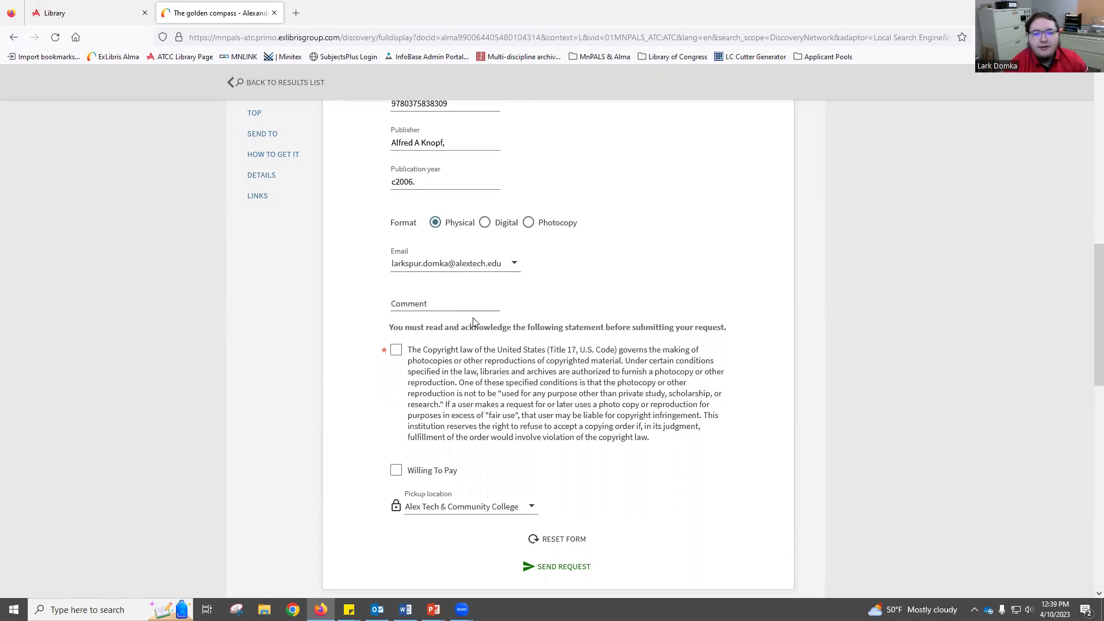
left_click(397, 350)
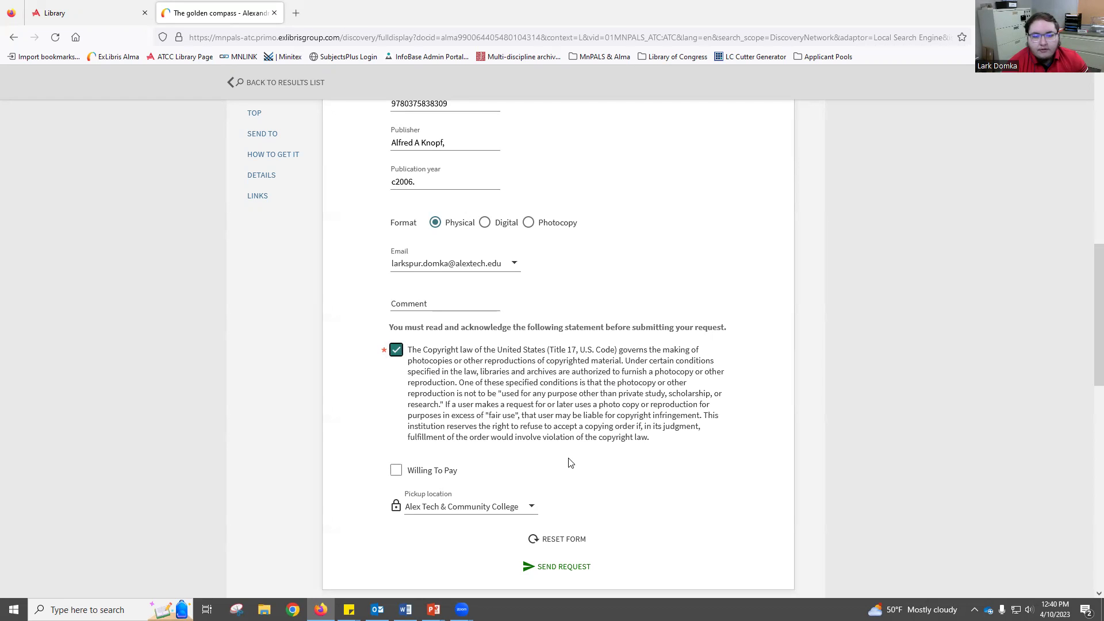
- Review the filled-in MnPALS request form from the pickup location back up to the citation type
scroll(572, 463, "up", 3)
scroll(550, 448, "down", 3)
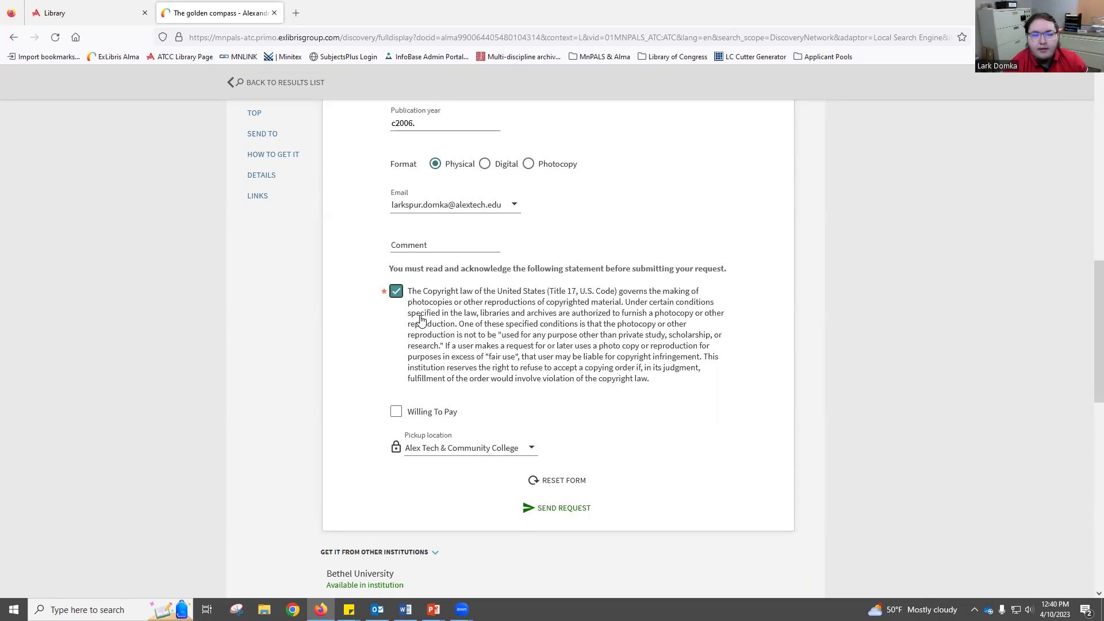
scroll(458, 509, "up", 1)
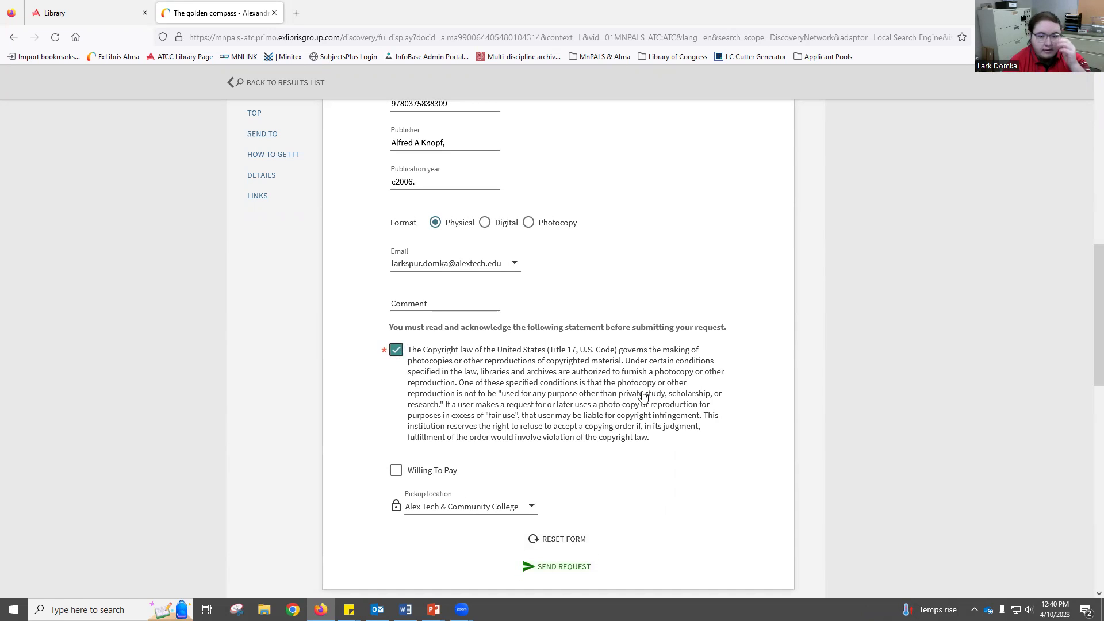
scroll(638, 397, "up", 5)
scroll(648, 411, "up", 5)
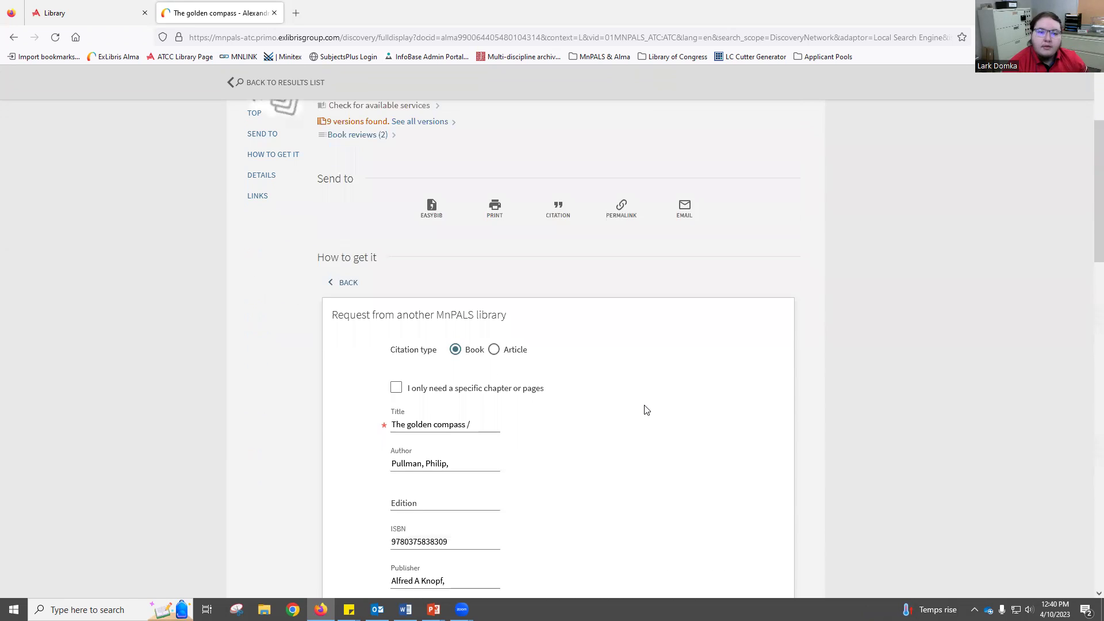
scroll(621, 452, "down", 1)
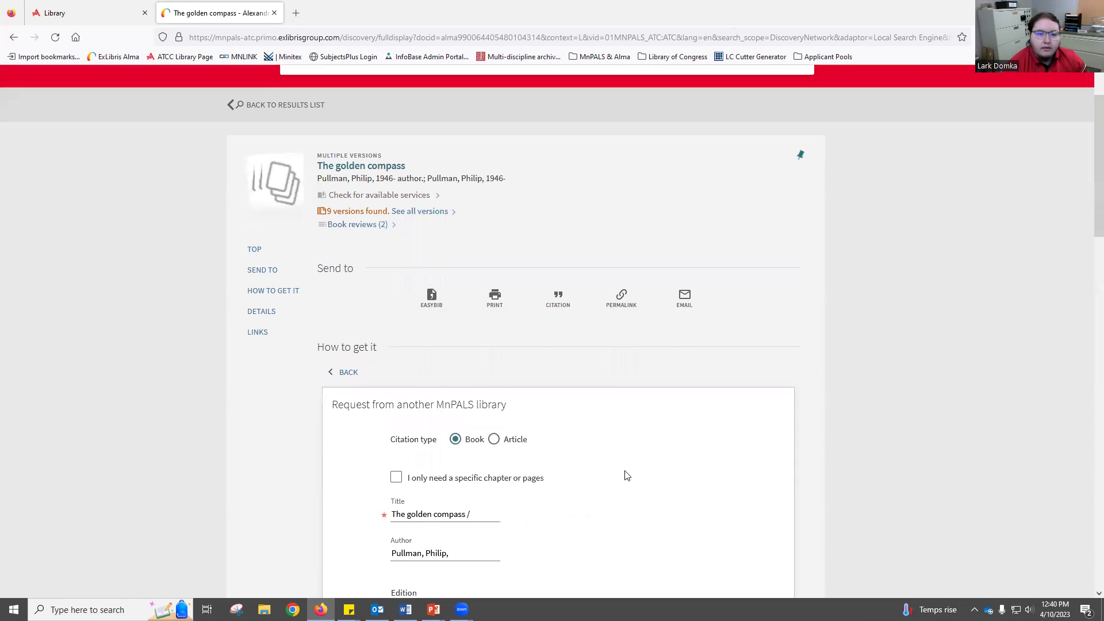
- Look through the MnPALS request form for "The golden compass" again, from the citation type down to the pickup location
scroll(593, 457, "down", 2)
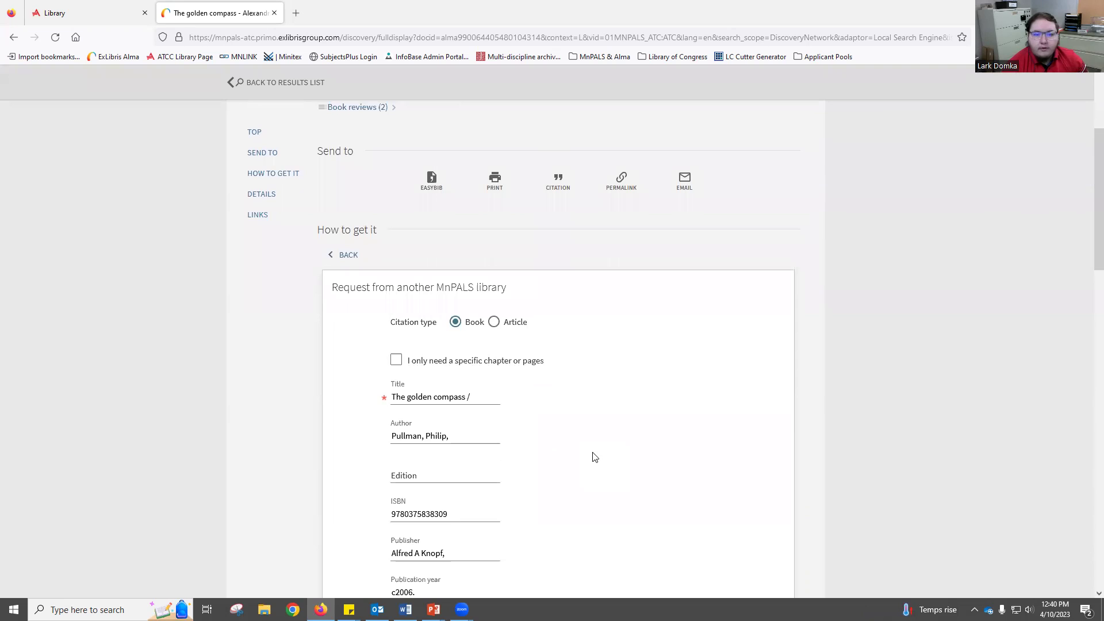
scroll(595, 457, "up", 1)
scroll(565, 466, "down", 4)
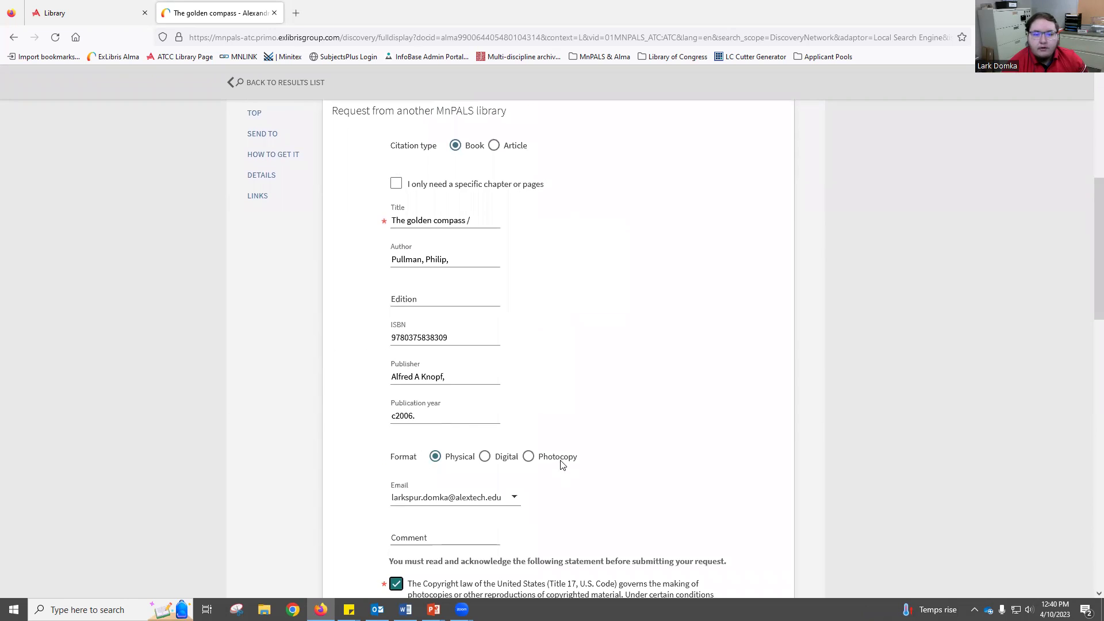
scroll(688, 452, "down", 6)
scroll(690, 451, "up", 10)
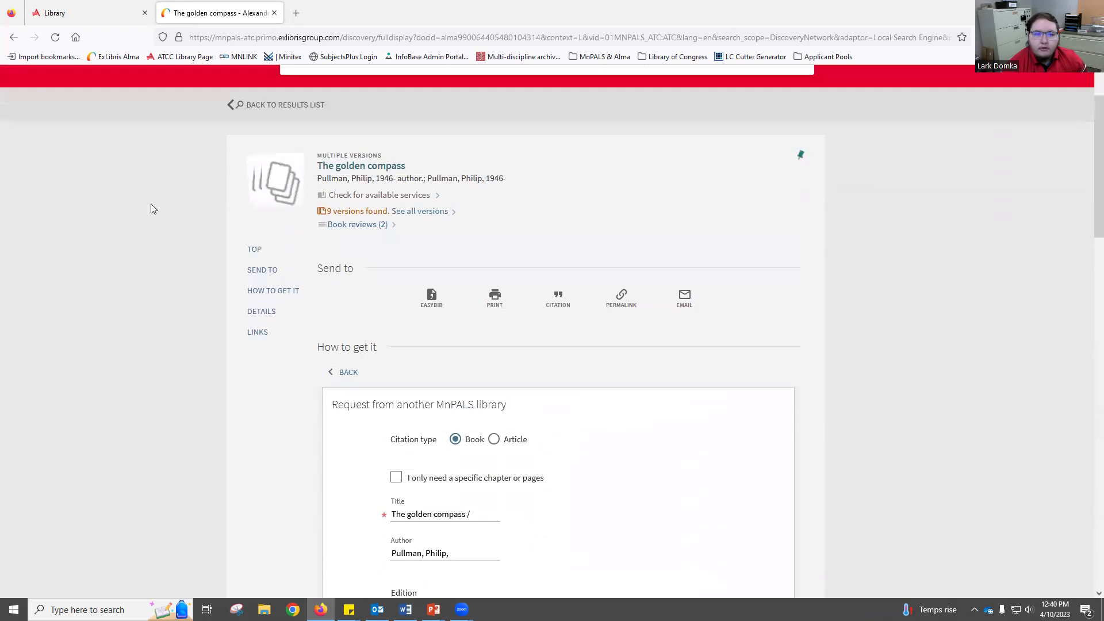
left_click(14, 37)
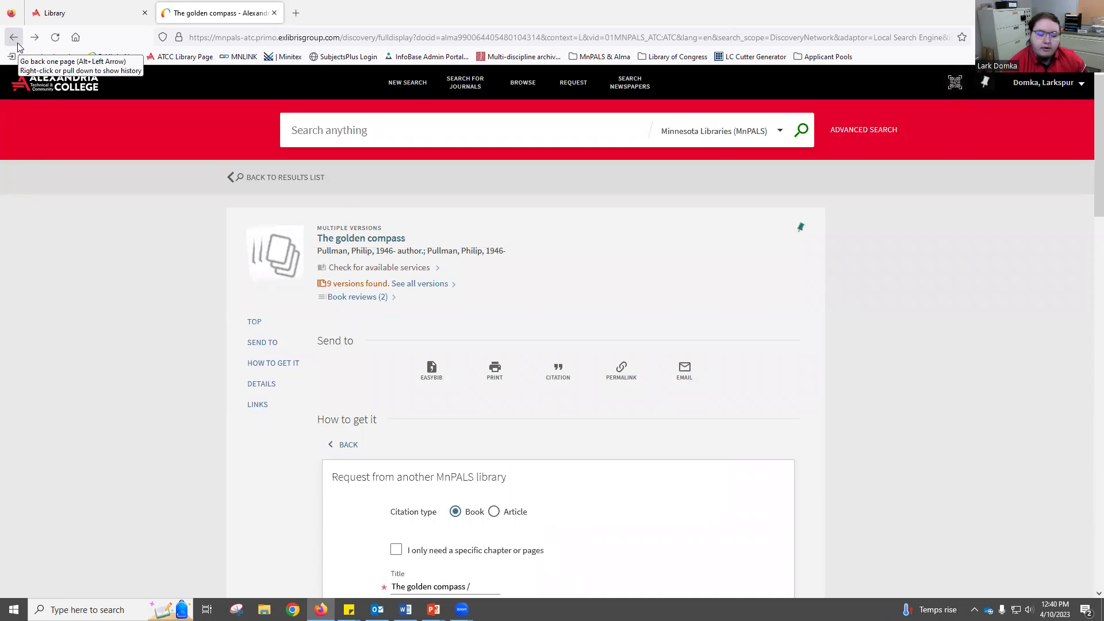
scroll(581, 313, "down", 9)
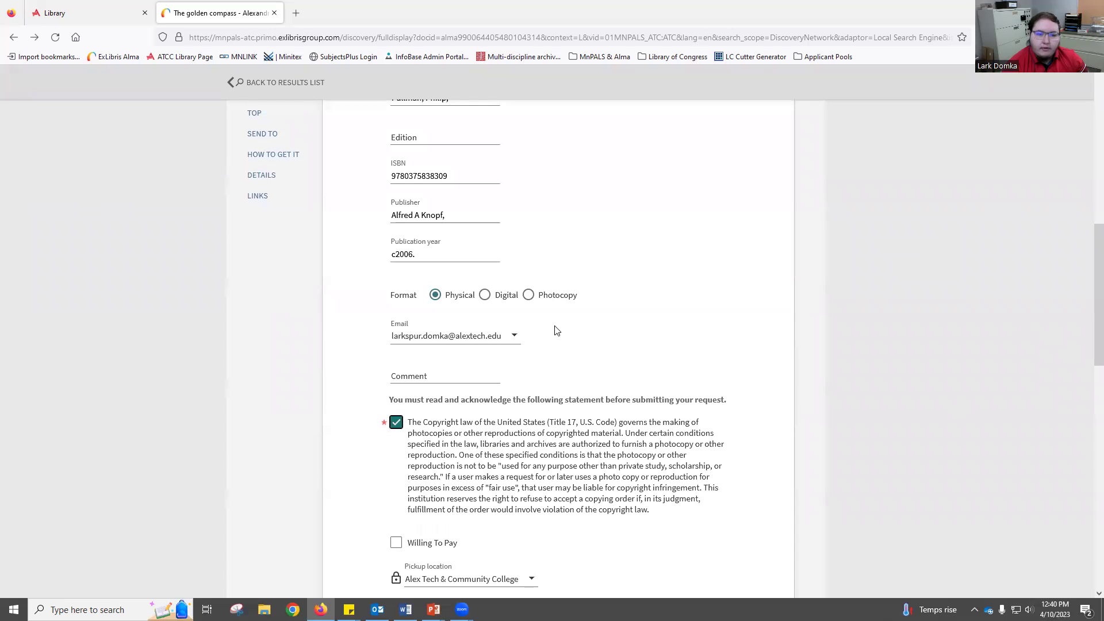
scroll(677, 357, "up", 6)
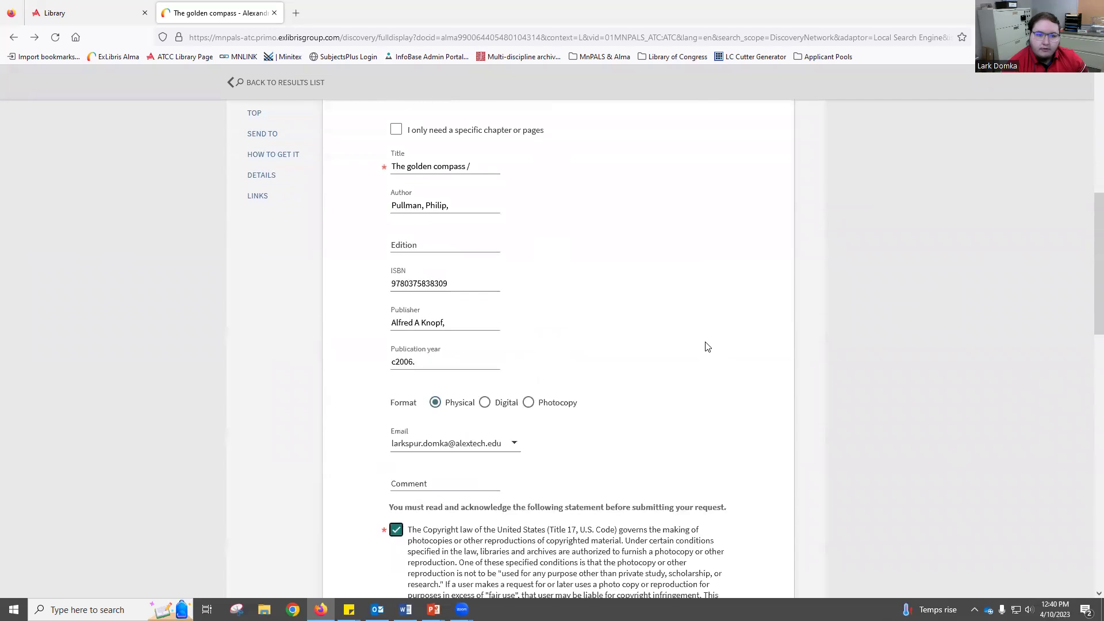
scroll(803, 293, "up", 3)
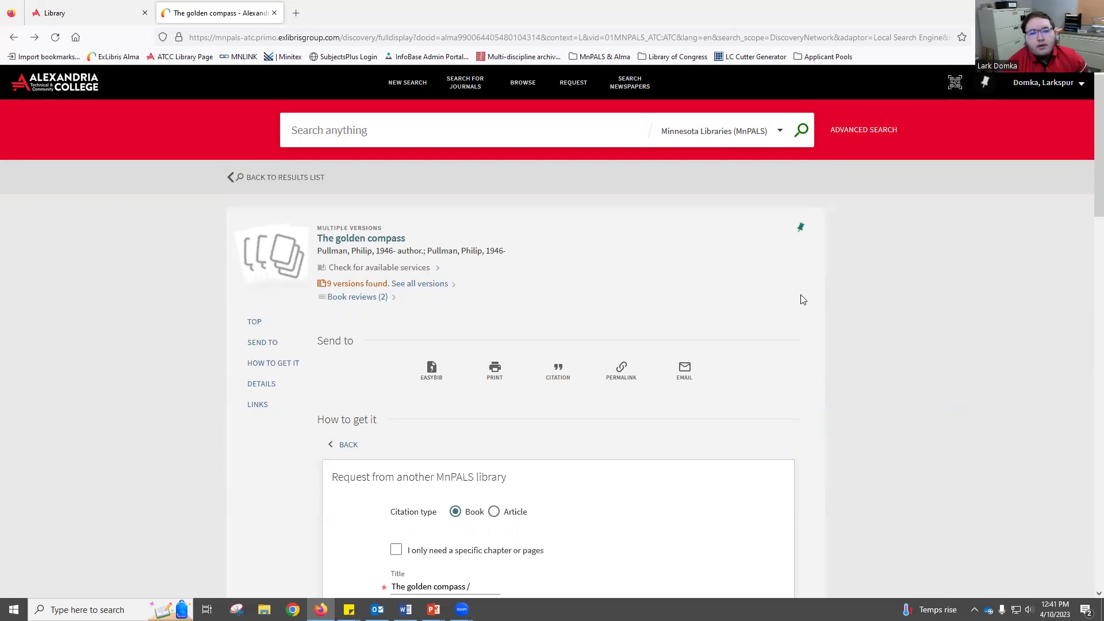
scroll(872, 311, "down", 9)
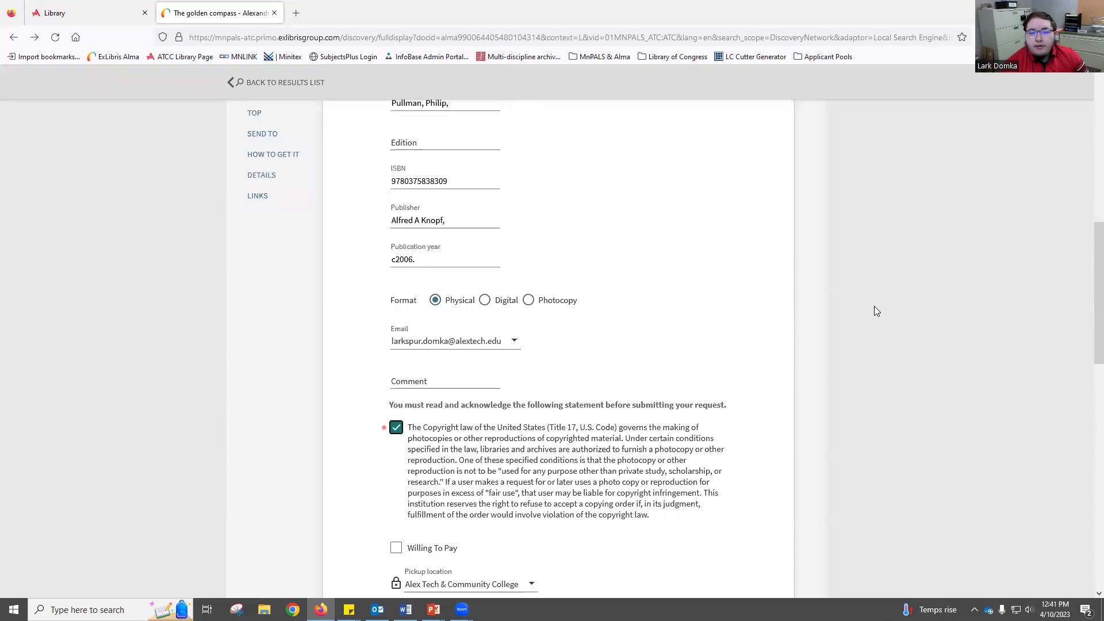
scroll(875, 310, "up", 9)
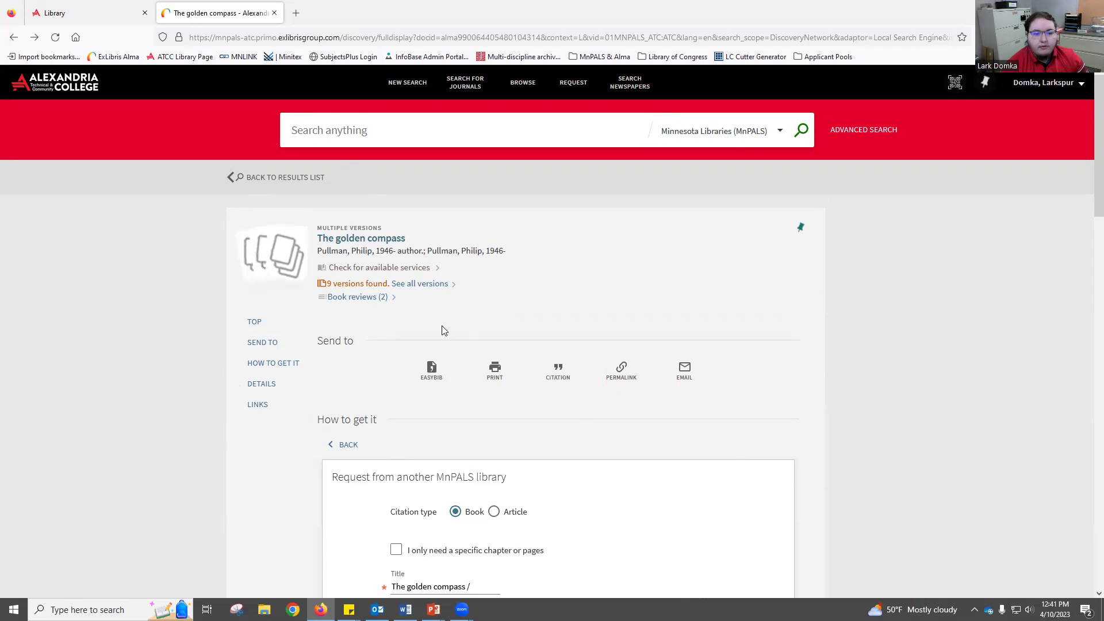
- Close the catalog record and open Academic Search Premier from the library page's Interdisciplinary Resources databases
left_click(280, 17)
scroll(696, 291, "down", 3)
scroll(802, 255, "down", 5)
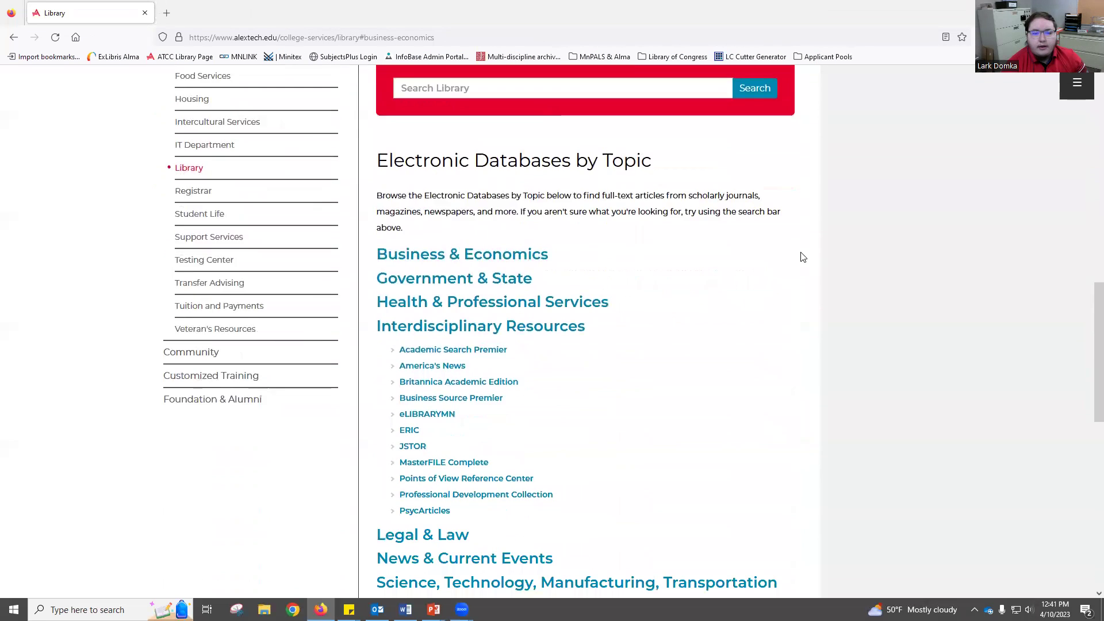
scroll(735, 261, "down", 2)
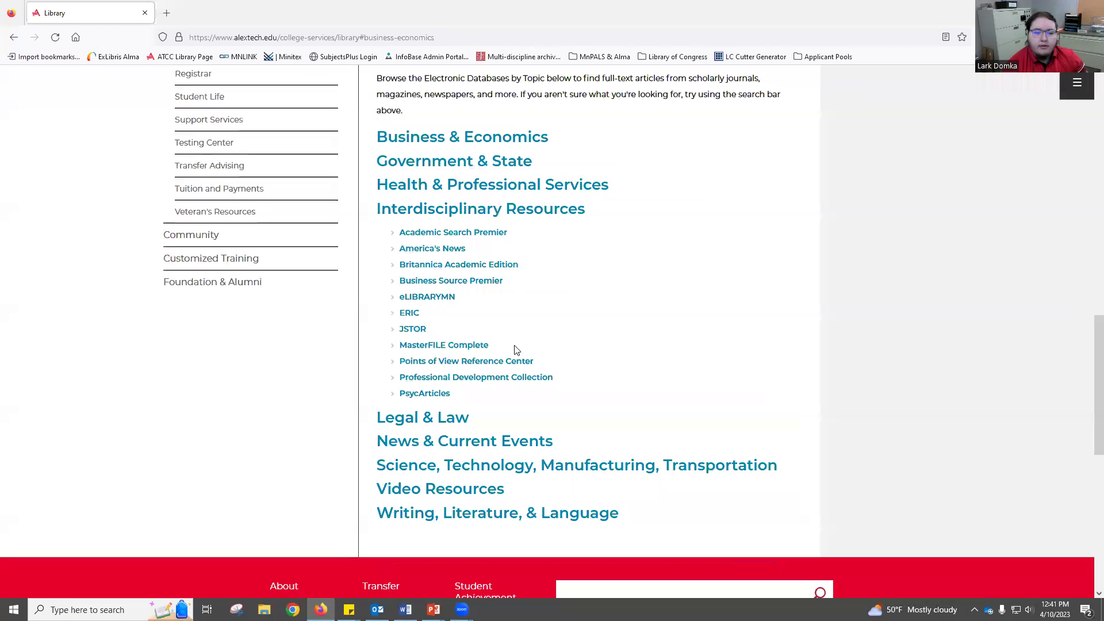
left_click(469, 233)
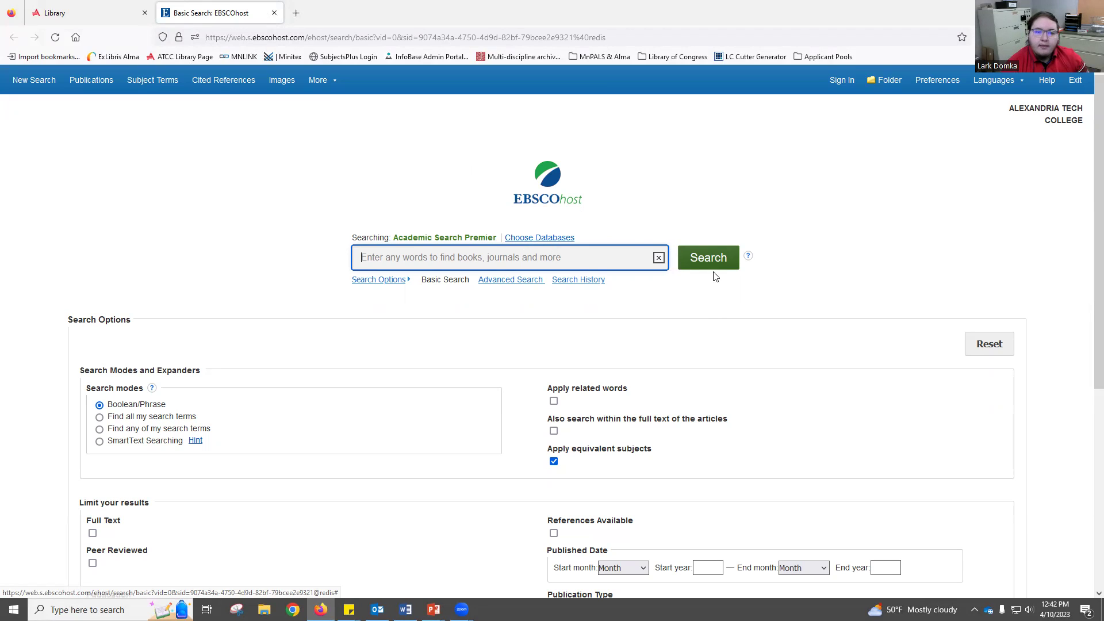
- Look over the EBSCOhost databases available to choose from and read the short description of Academic Search Premier
left_click_drag(392, 237, 494, 237)
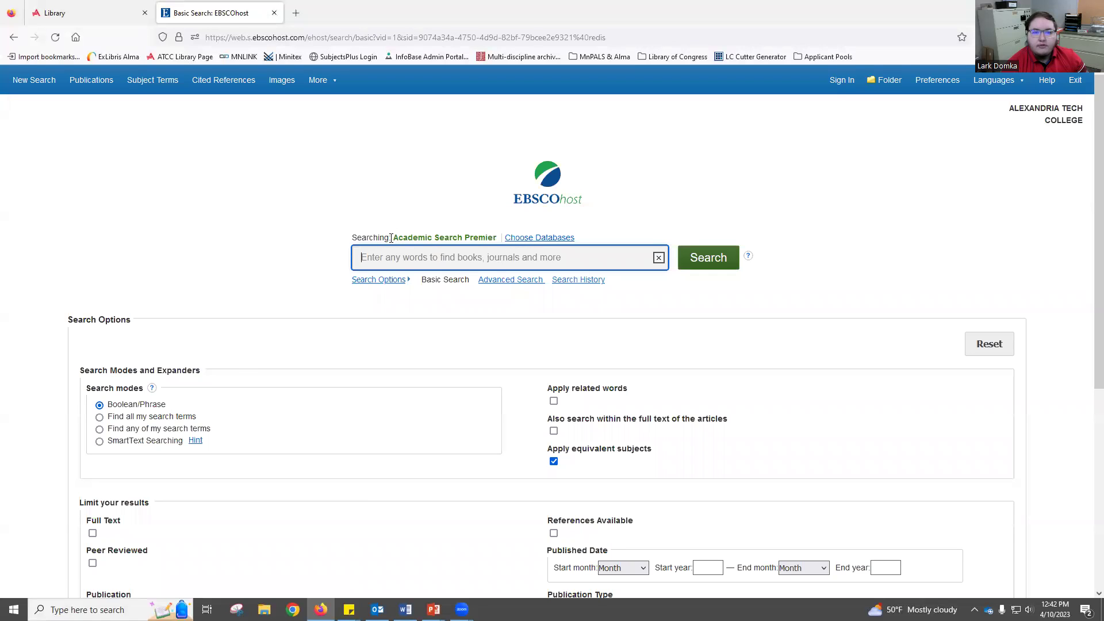
left_click(525, 239)
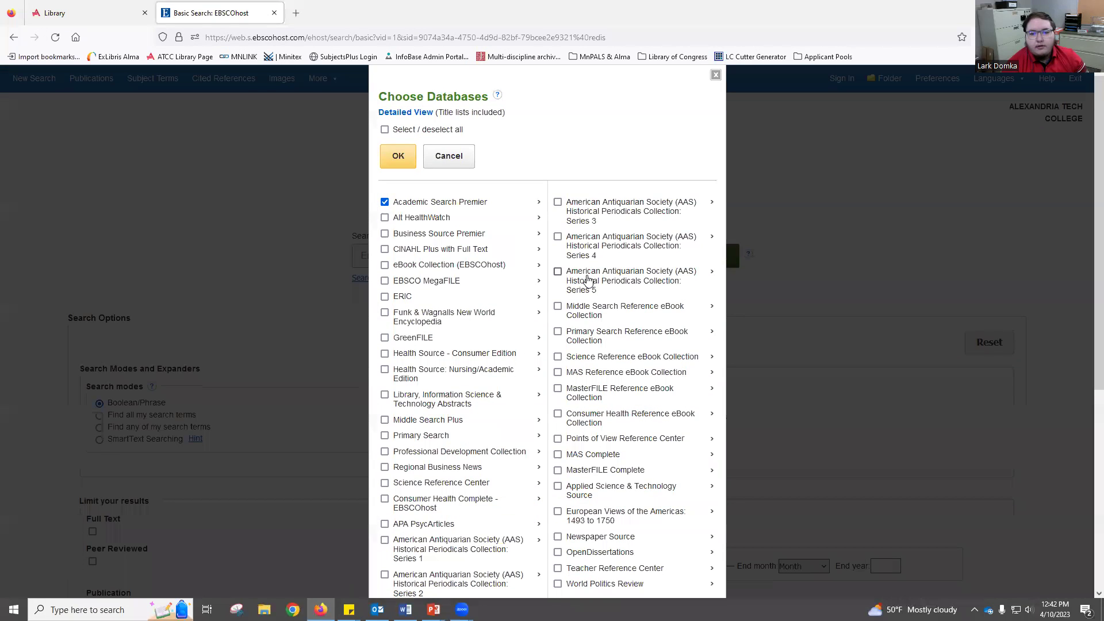
scroll(588, 280, "down", 2)
scroll(587, 278, "up", 2)
scroll(586, 276, "down", 1)
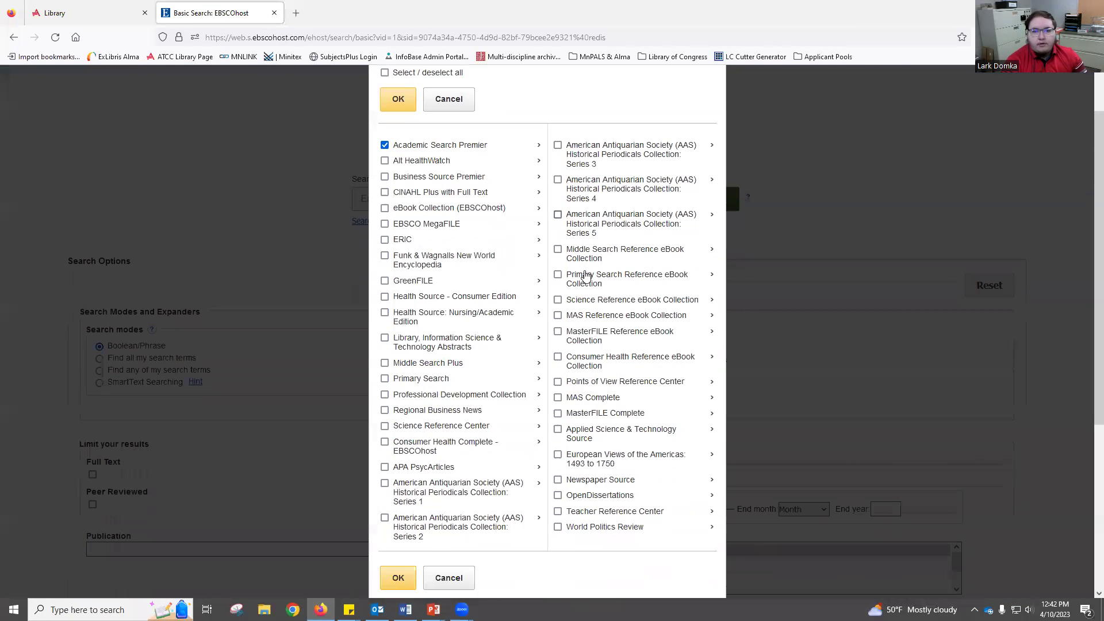
scroll(698, 239, "up", 1)
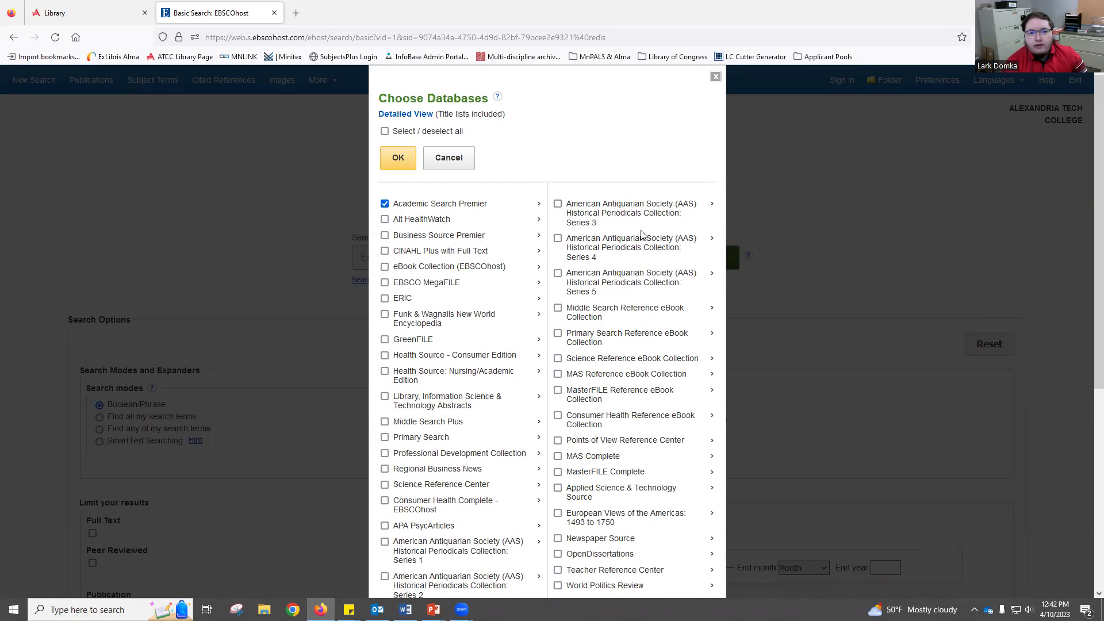
left_click(539, 205)
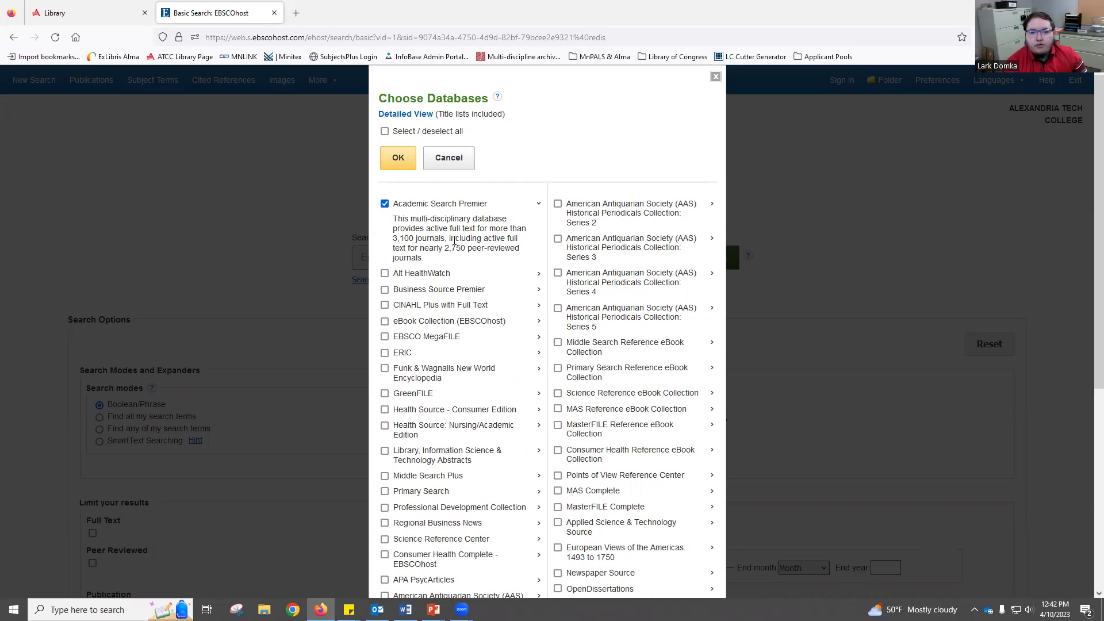
left_click(538, 206)
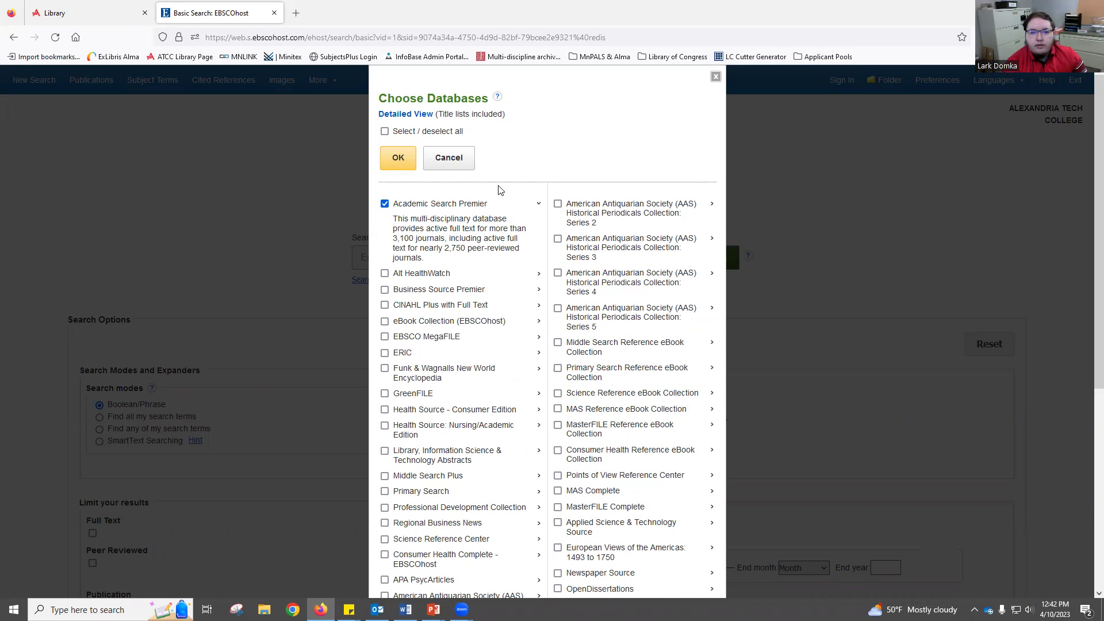
- Show the databases in Detailed View, read the Business Source Premier description and open its title list
left_click(414, 114)
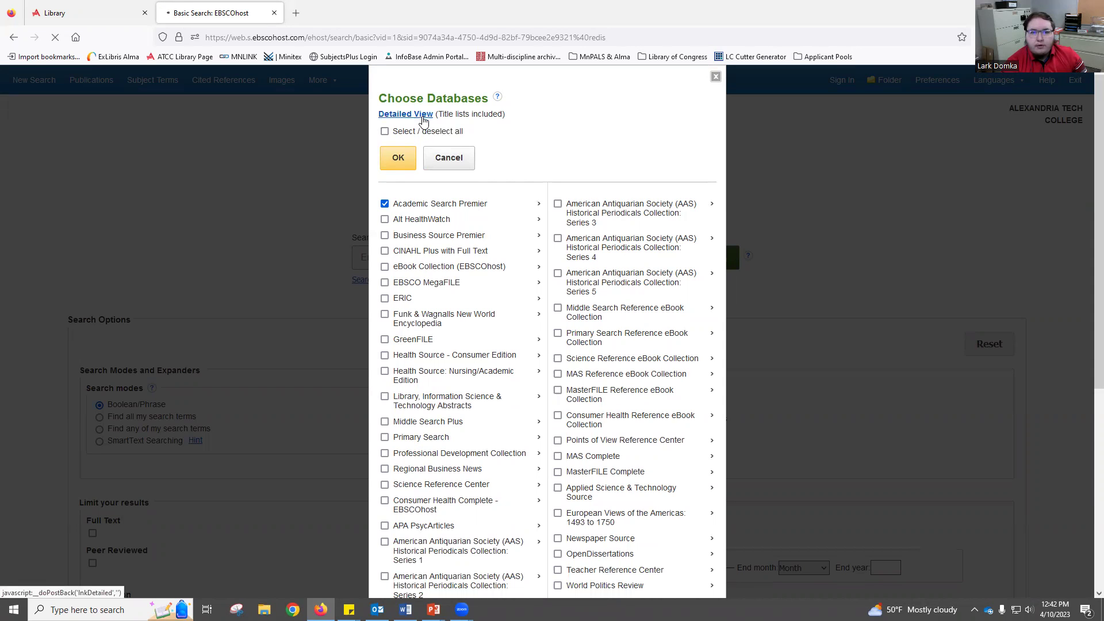
scroll(297, 285, "down", 3)
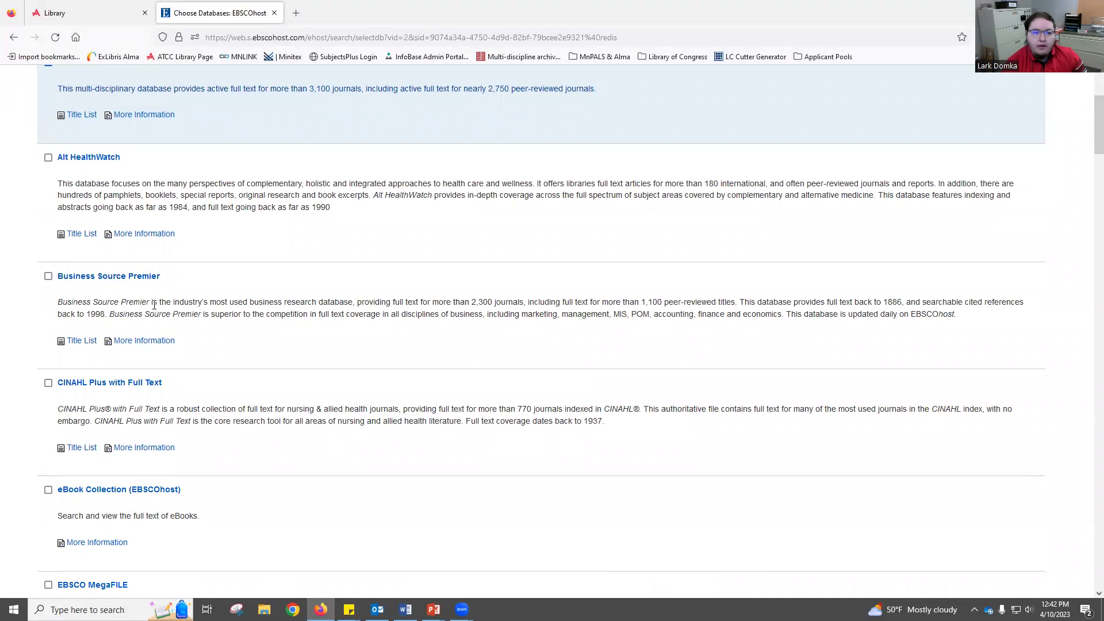
left_click_drag(151, 302, 573, 302)
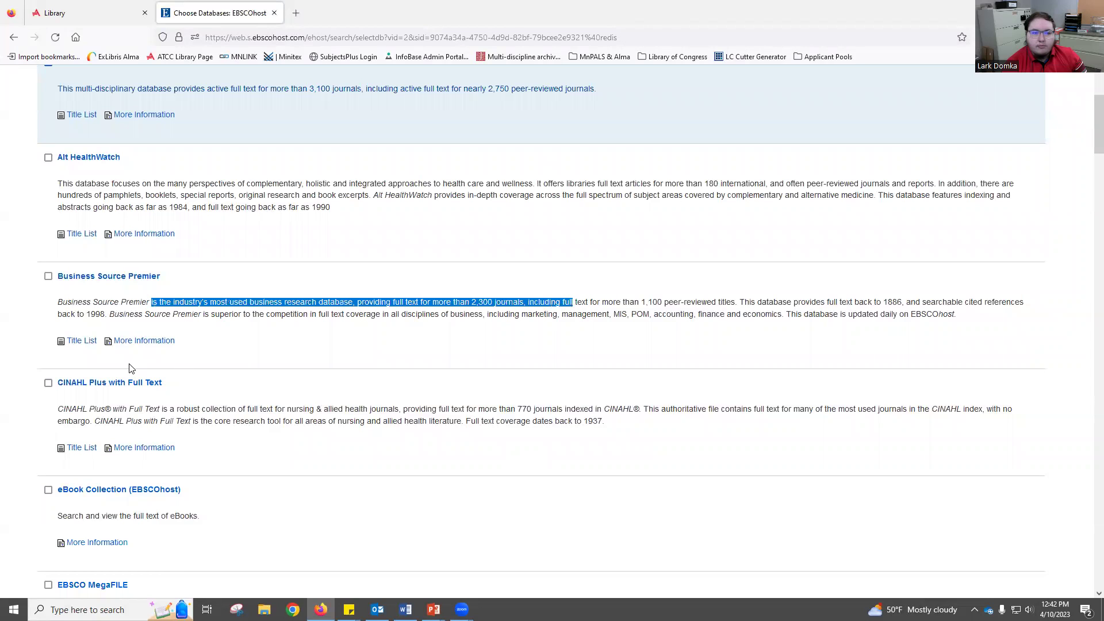
left_click(82, 342)
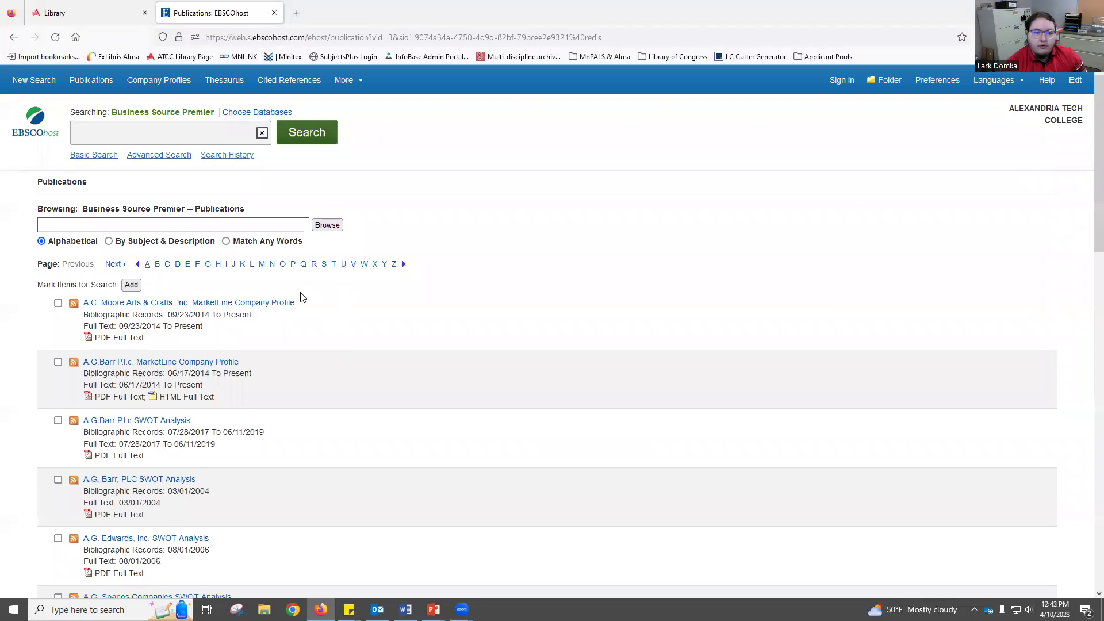
- Examine the Business Source Premier publications list, checking the full-text coverage dates of the A.G.Barr P.l.c SWOT Analysis entry
scroll(230, 311, "down", 6)
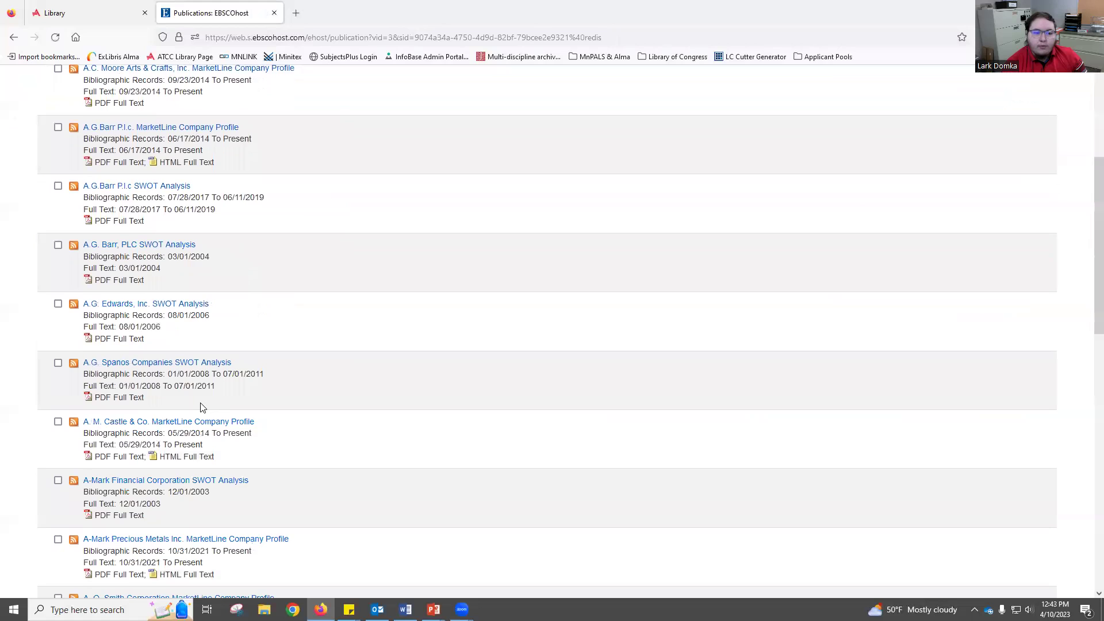
scroll(208, 418, "down", 3)
scroll(222, 445, "up", 10)
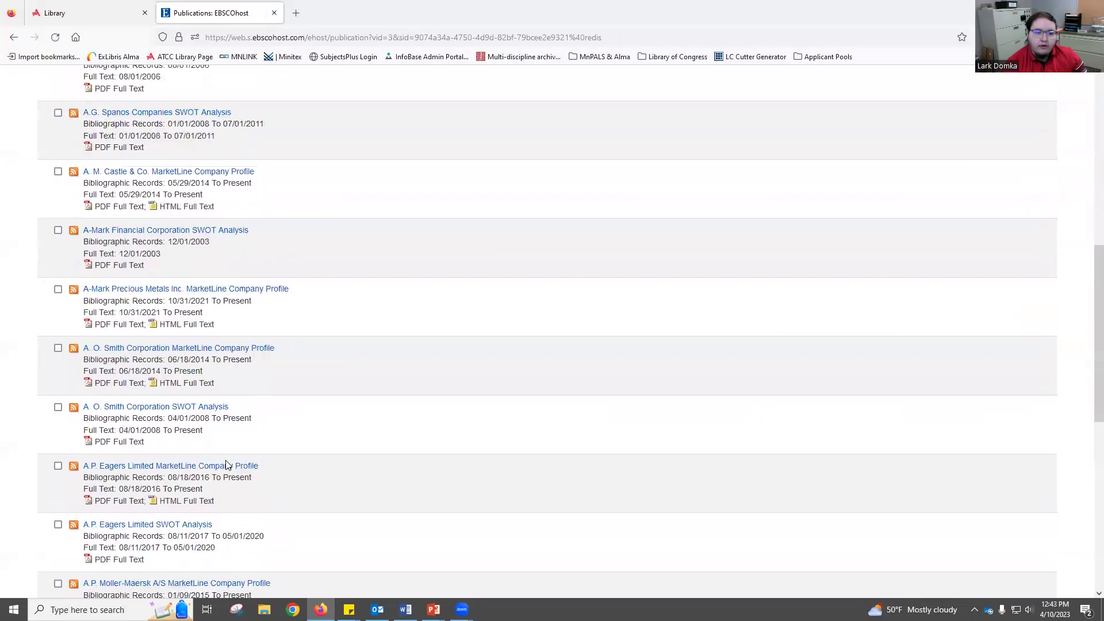
scroll(222, 445, "up", 1)
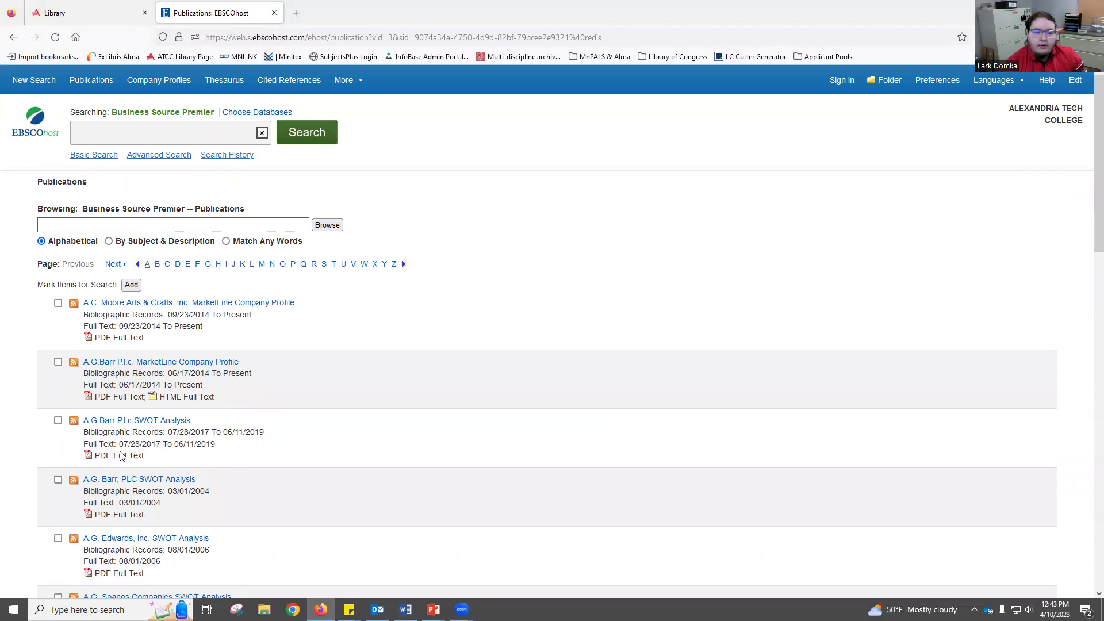
left_click_drag(127, 442, 160, 442)
double_click(182, 446)
left_click(182, 447)
- Return from the title list to the basic search and select all EBSCOhost databases for searching
left_click(13, 38)
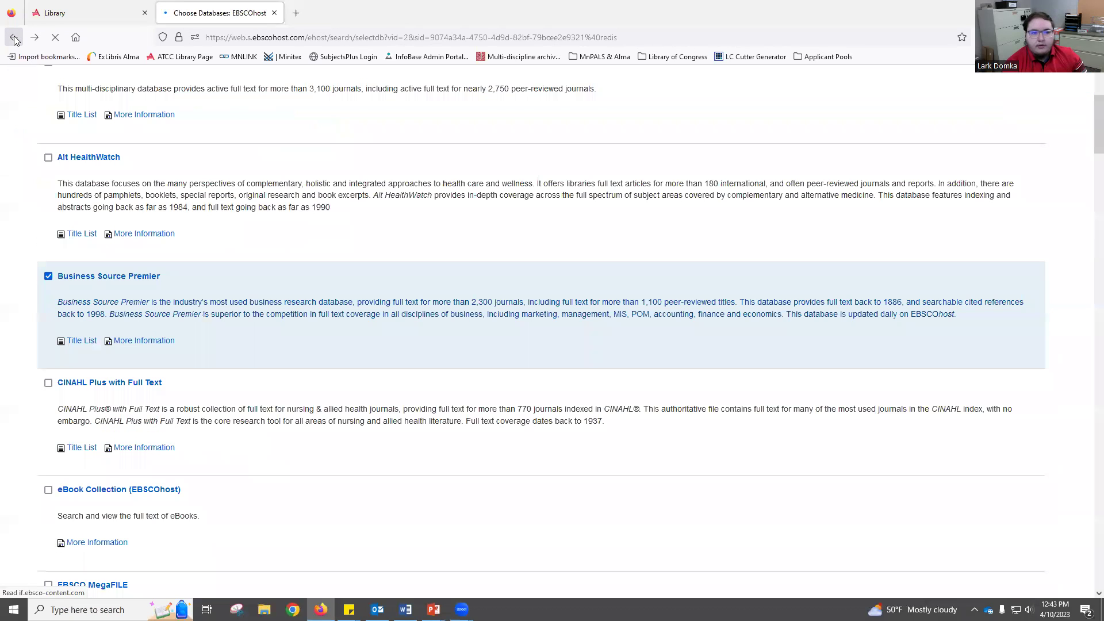
left_click(14, 38)
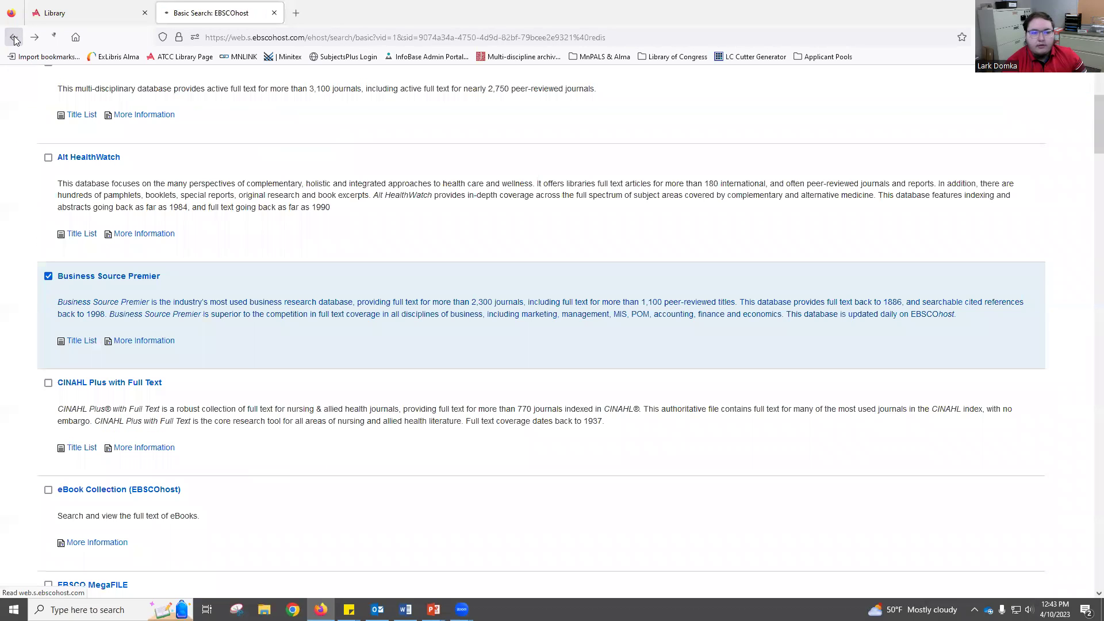
left_click(539, 237)
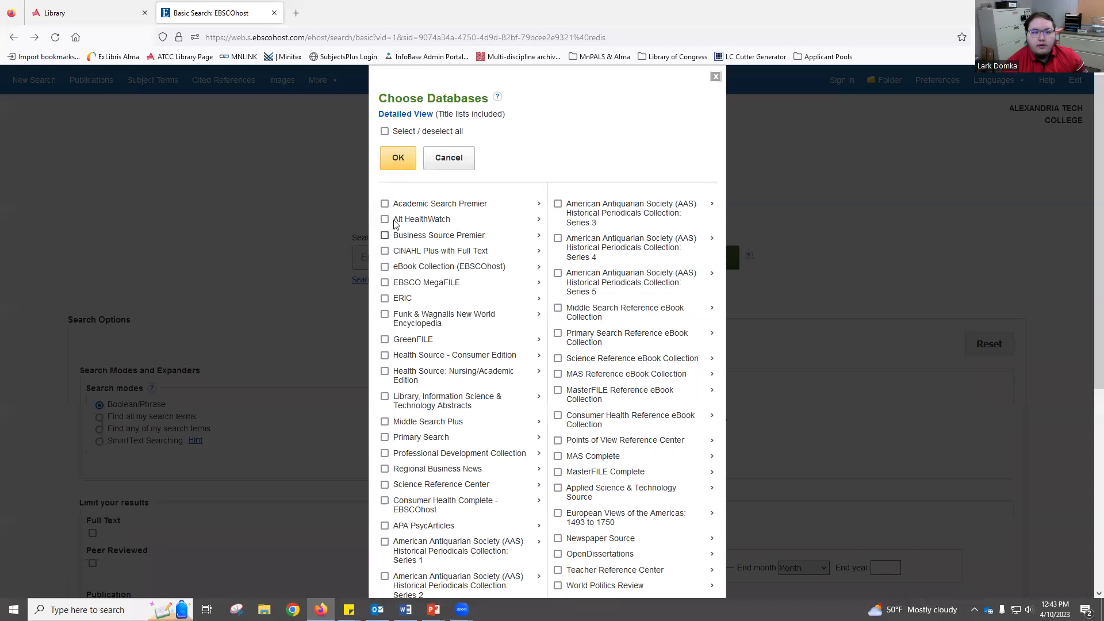
left_click(385, 132)
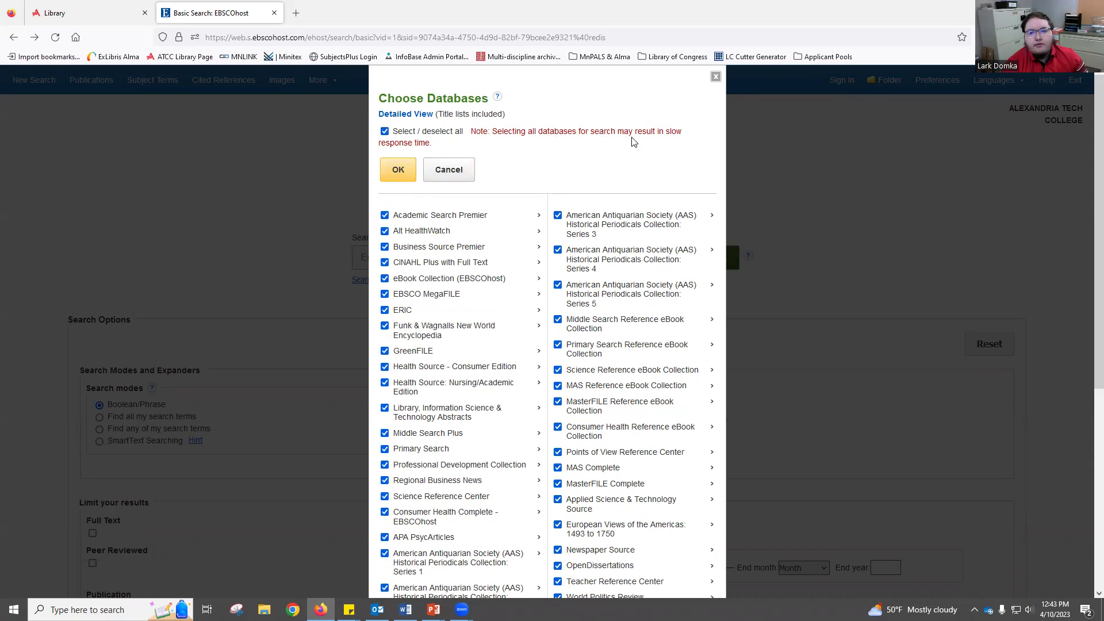
left_click(396, 171)
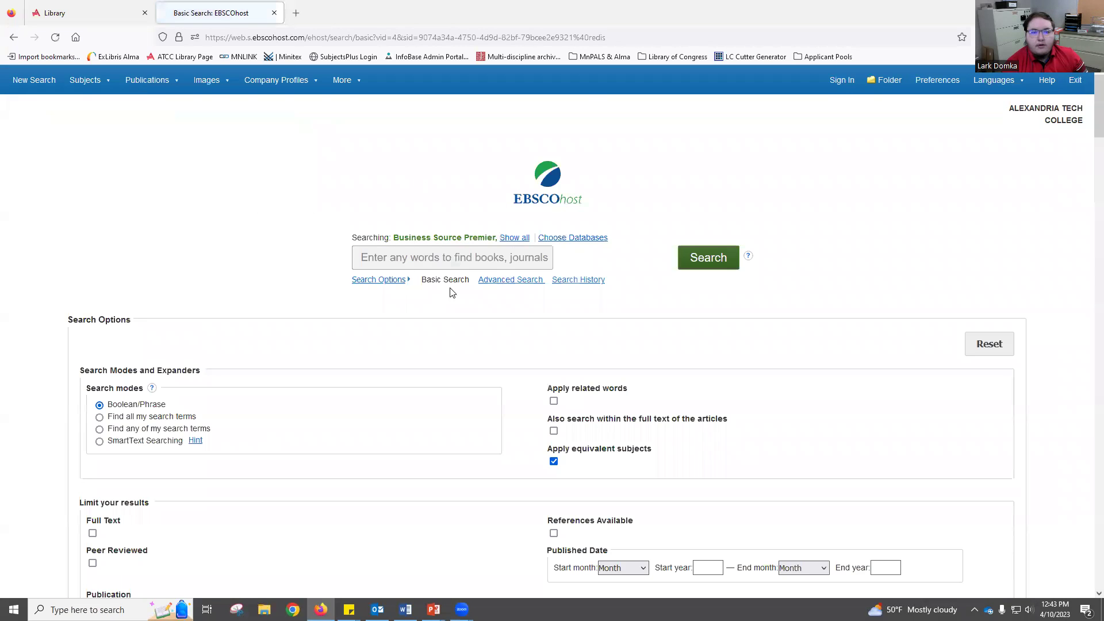
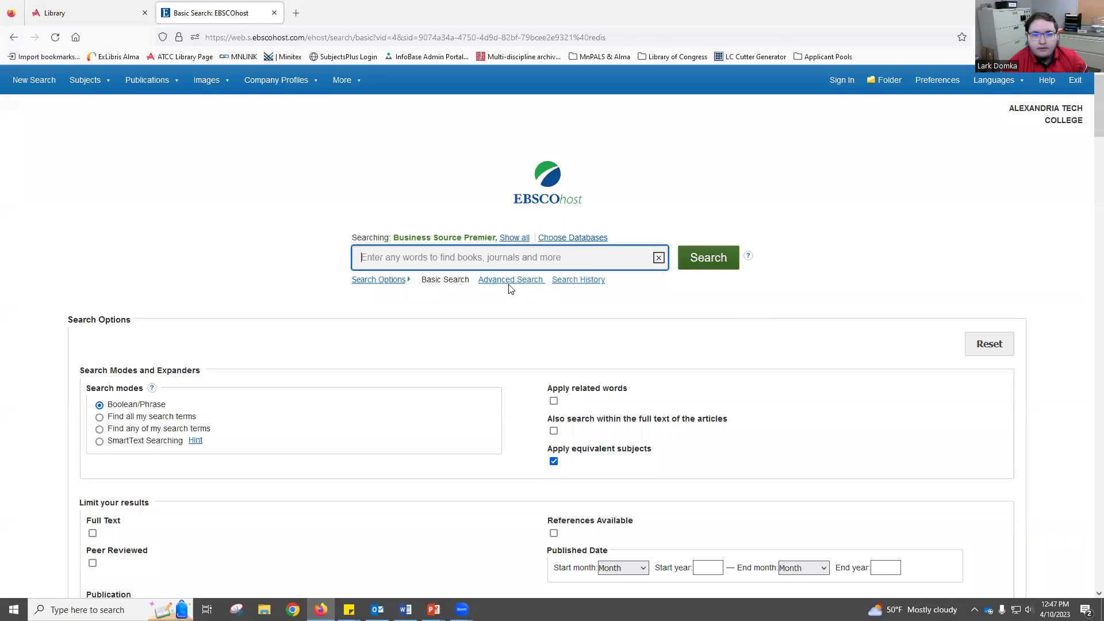
- Switch to Advanced Search and enter the suggested term "politics" as the first search term
left_click(507, 281)
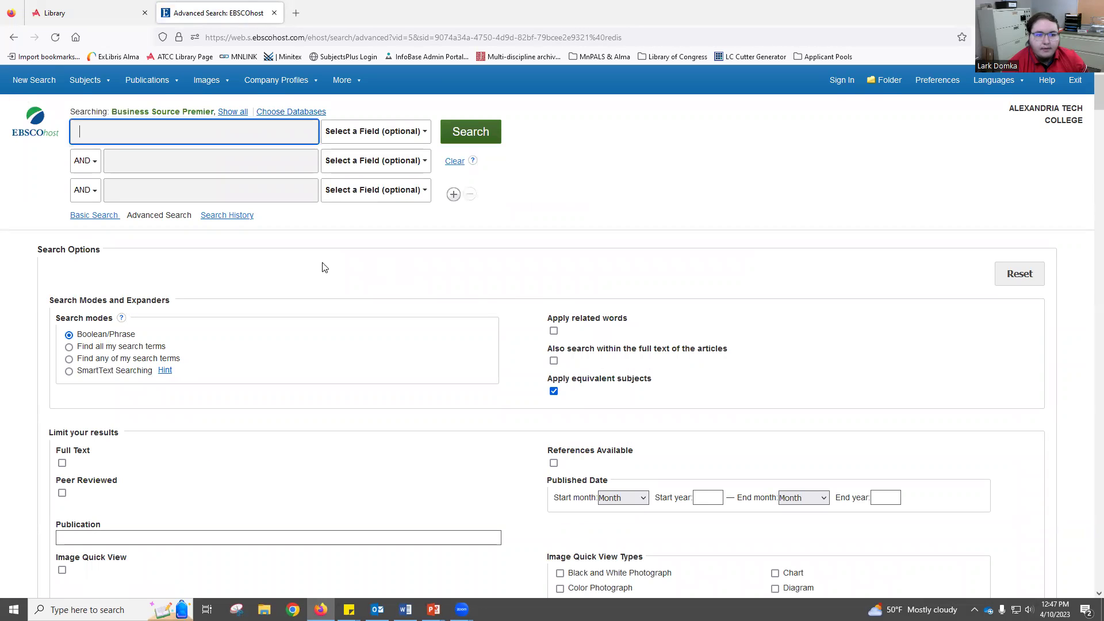
scroll(174, 397, "down", 1)
scroll(173, 391, "up", 1)
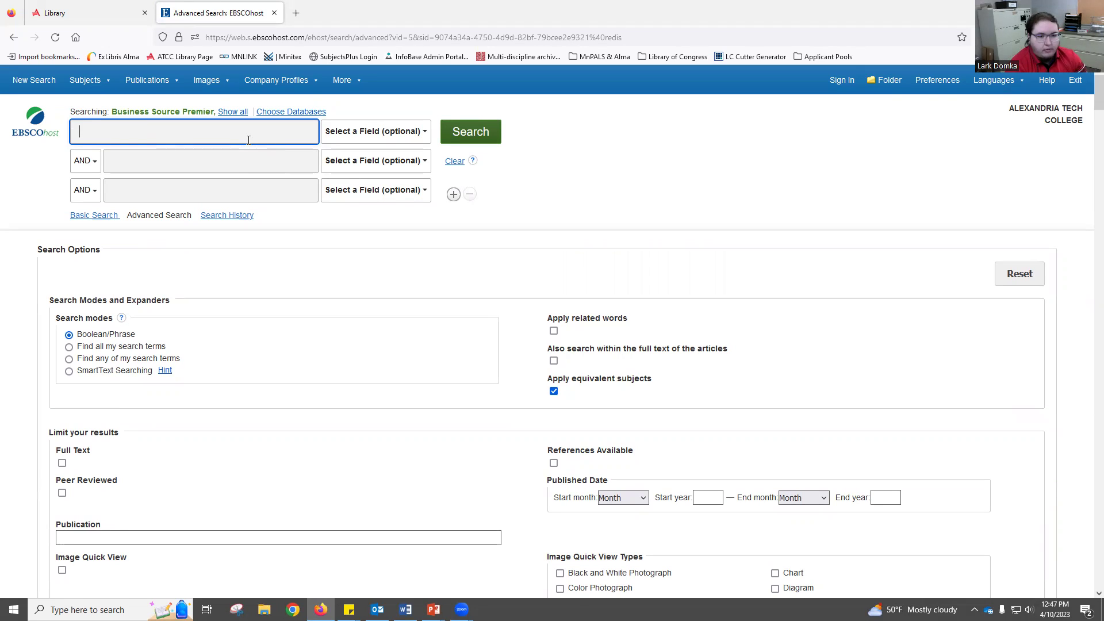
type("olitic")
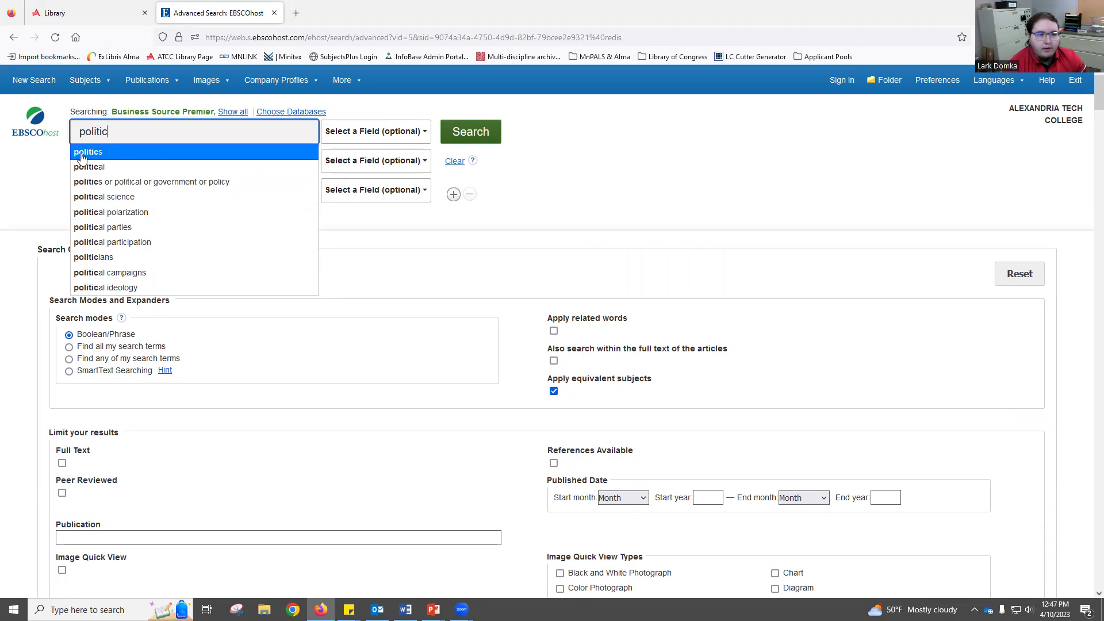
left_click(147, 153)
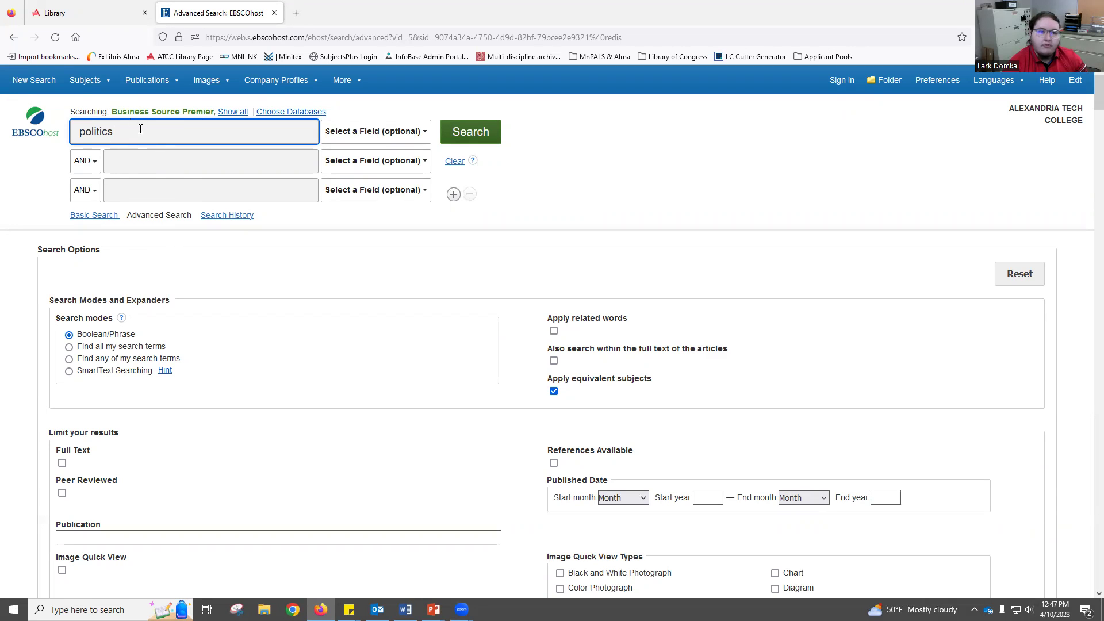
- Review the search field options available for the first search term "politics"
double_click(117, 133)
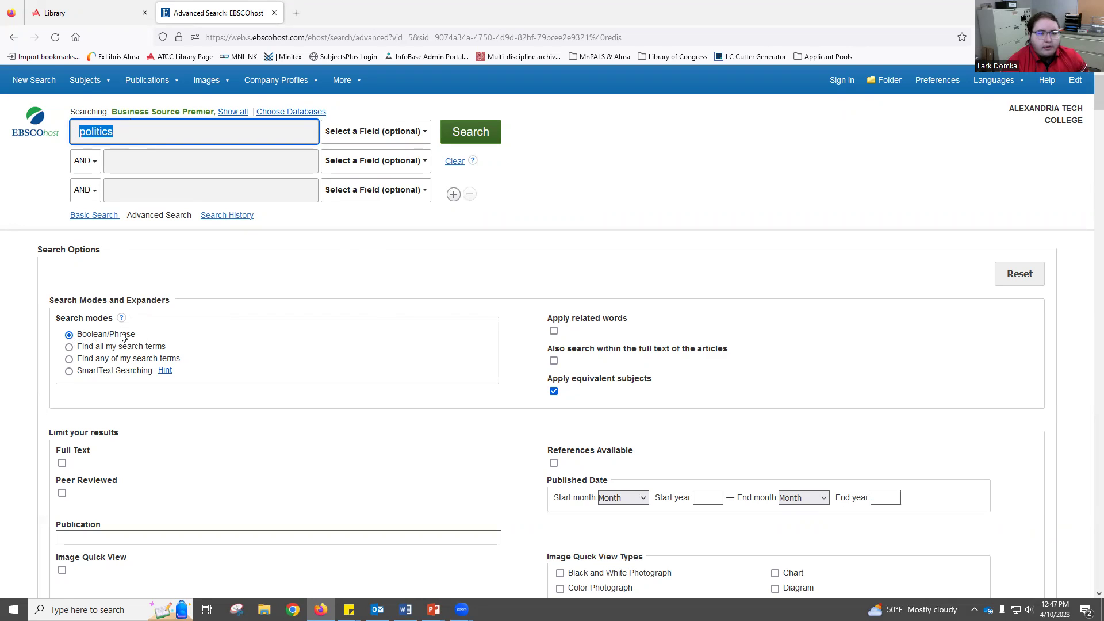
left_click(344, 138)
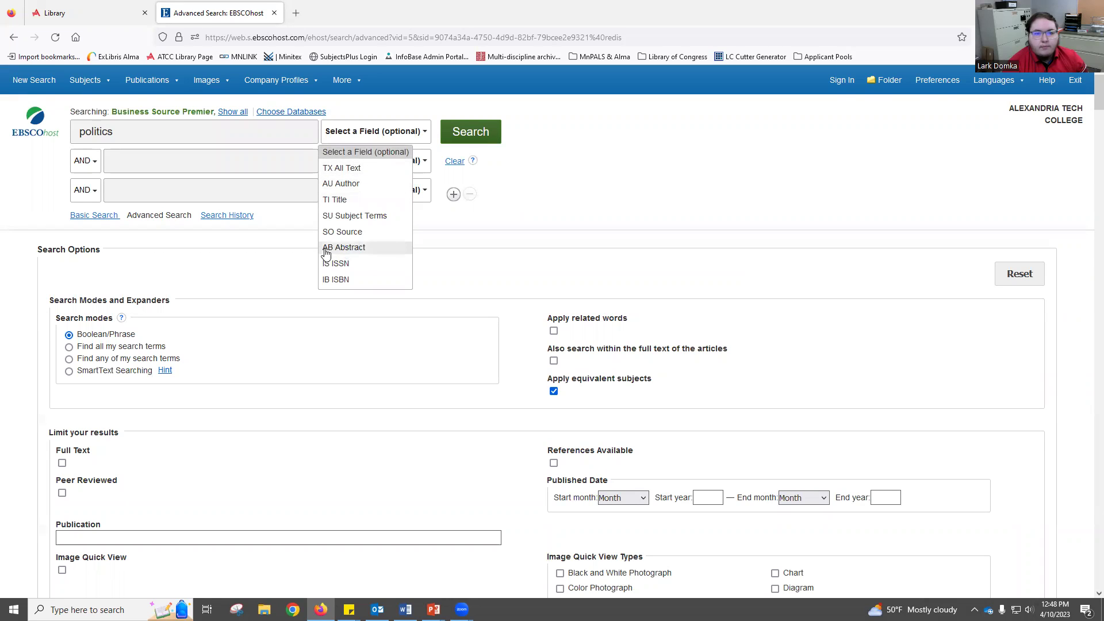
left_click(516, 189)
- Review the Boolean operators for the second search row and set its operator to NOT
left_click(94, 165)
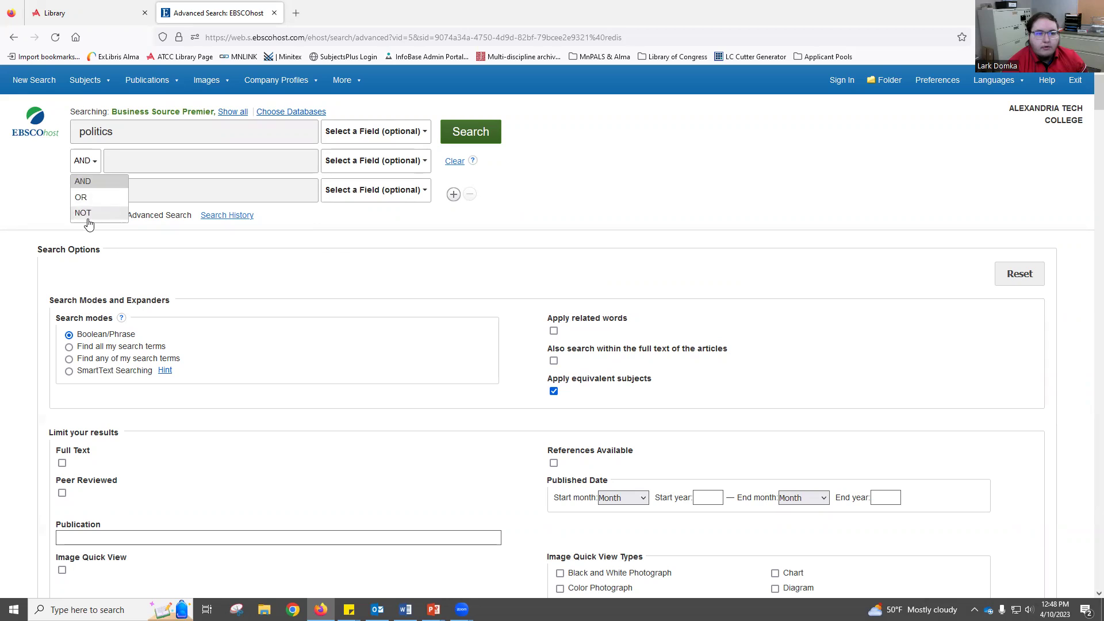
left_click(84, 181)
left_click(86, 161)
left_click(83, 212)
- Enter the suggested term "finance" in the second search row, run the search and look over the results
left_click(286, 165)
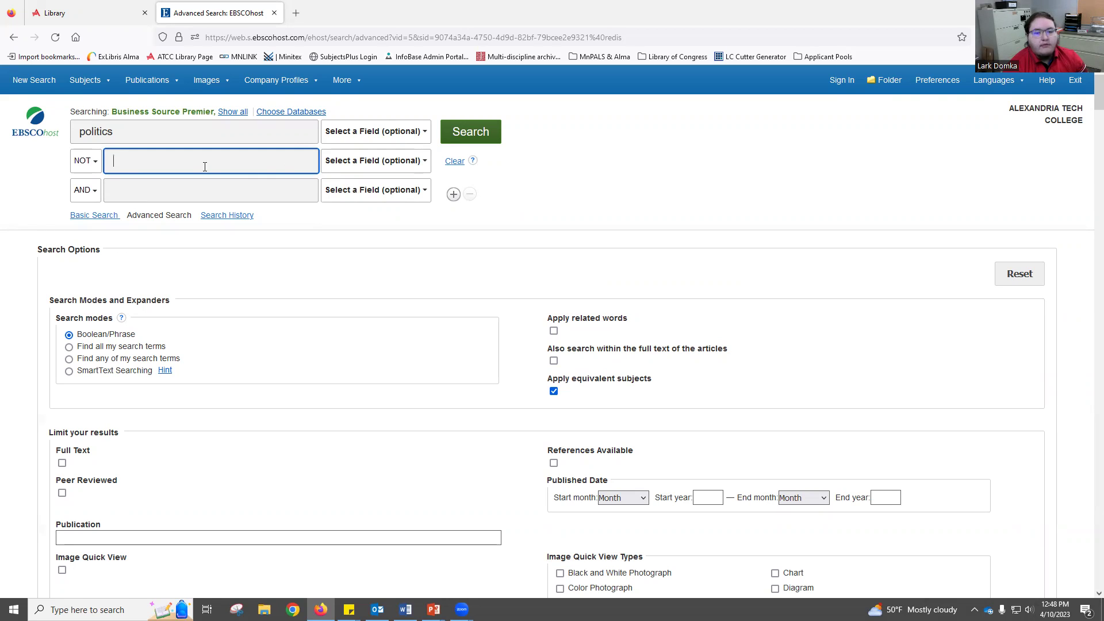
type("finan")
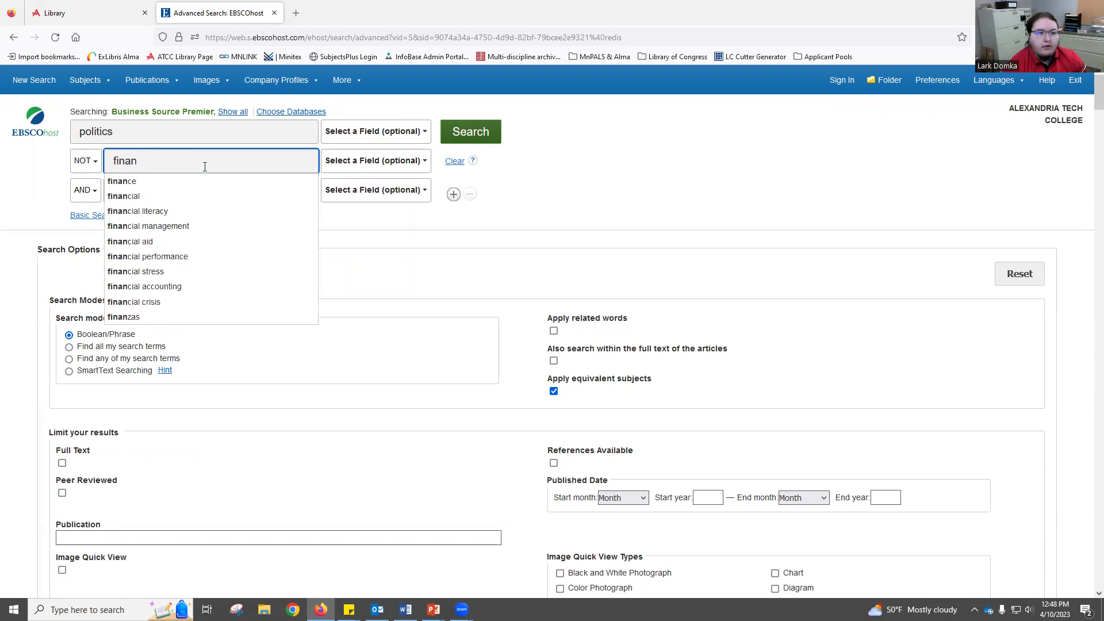
left_click(167, 183)
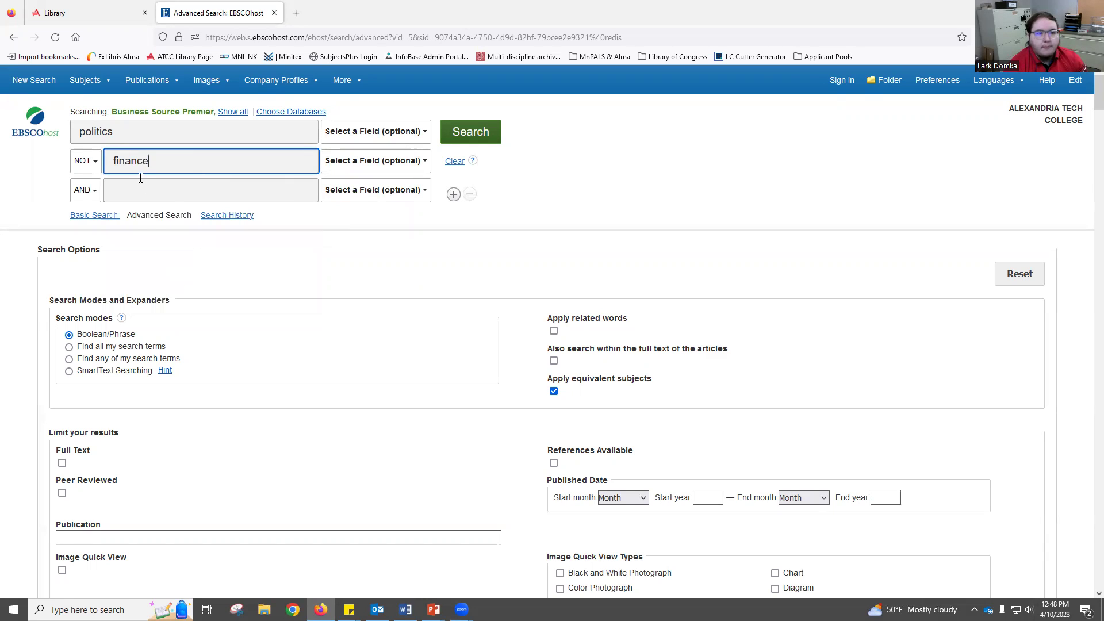
left_click(477, 133)
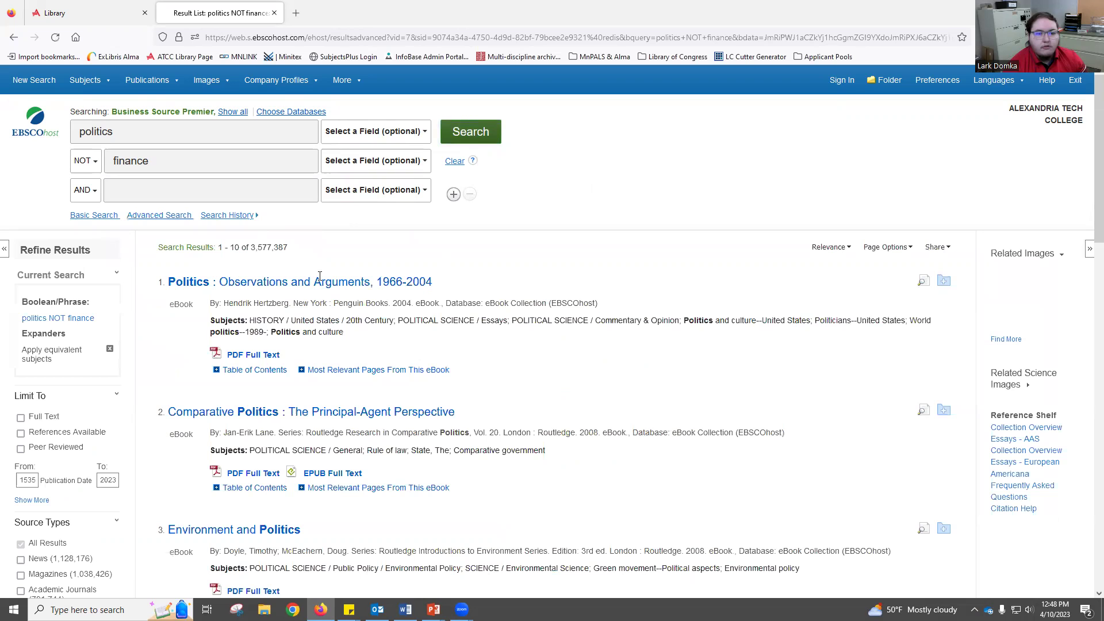
scroll(287, 264, "down", 1)
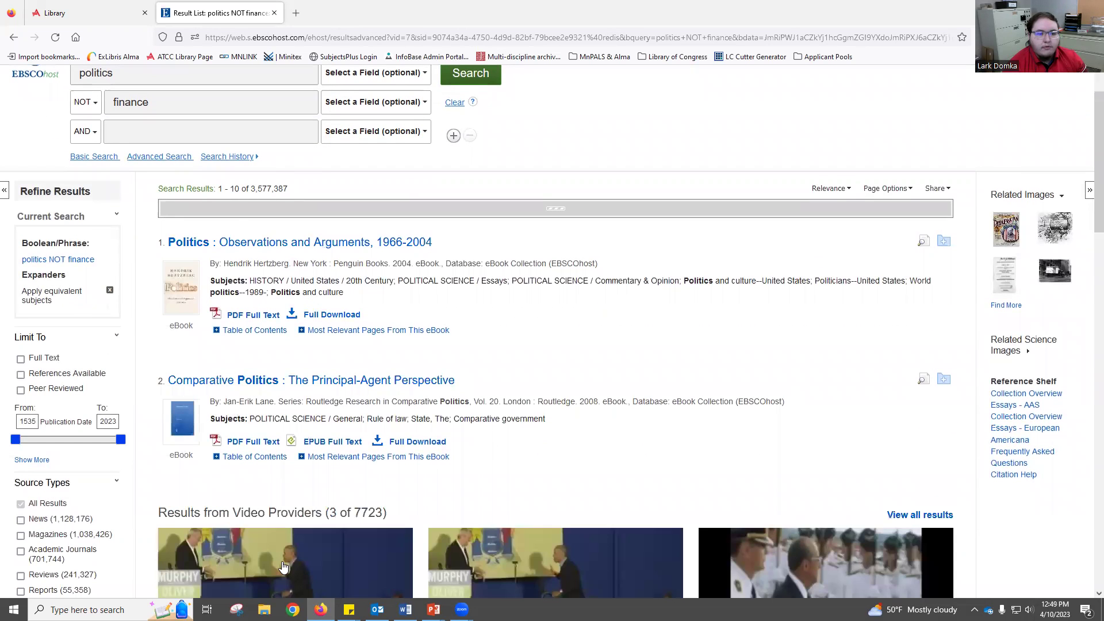
scroll(313, 270, "up", 1)
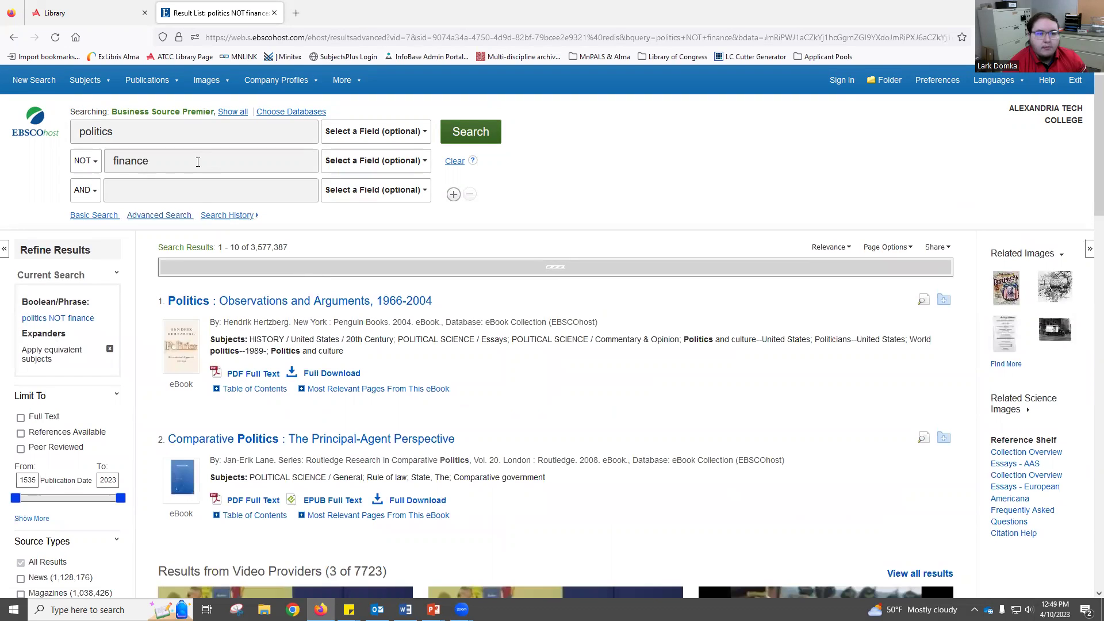
- Change the operator between "politics" and "finance" to OR
left_click(194, 165)
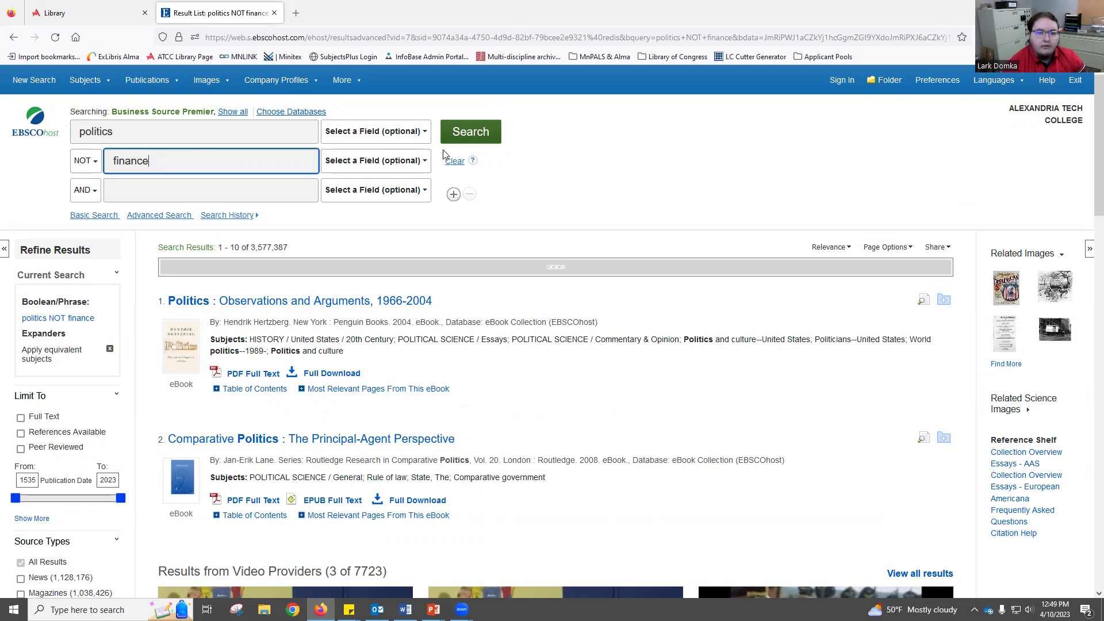
left_click(89, 163)
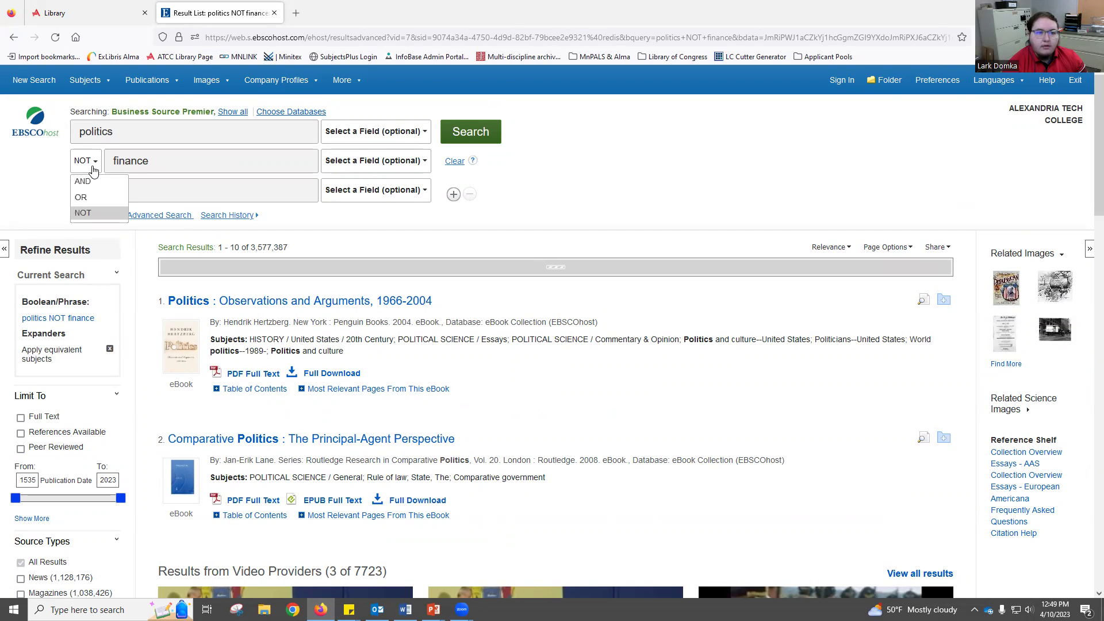
left_click(85, 198)
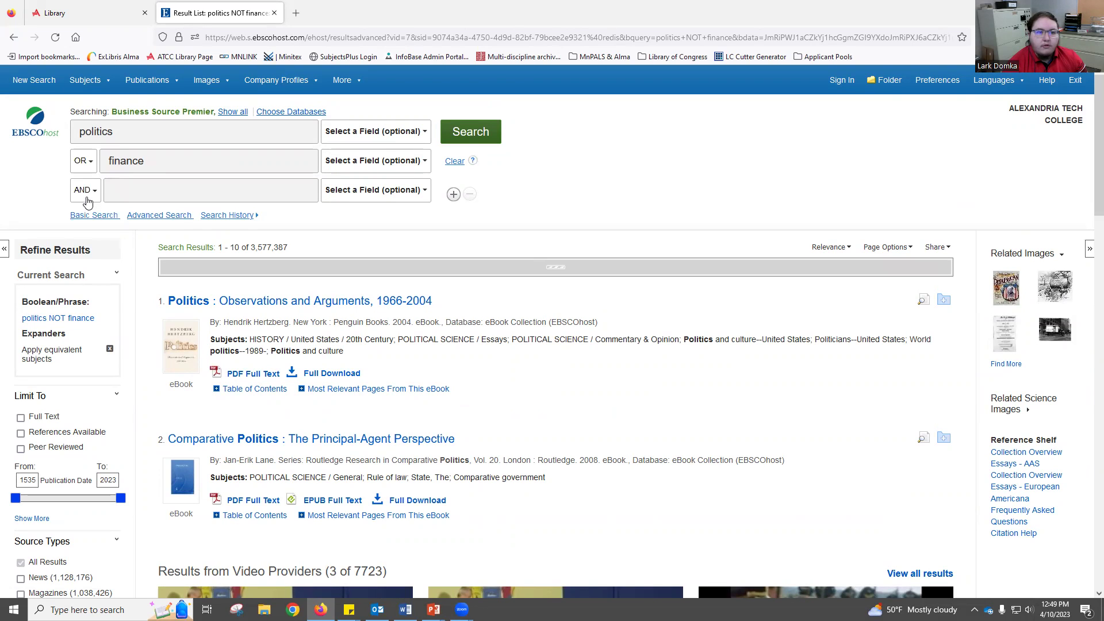
double_click(92, 132)
double_click(126, 161)
left_click(555, 145)
- Set the operator between "politics" and "finance" to AND, run the search again and look through the results
left_click(84, 161)
left_click(87, 182)
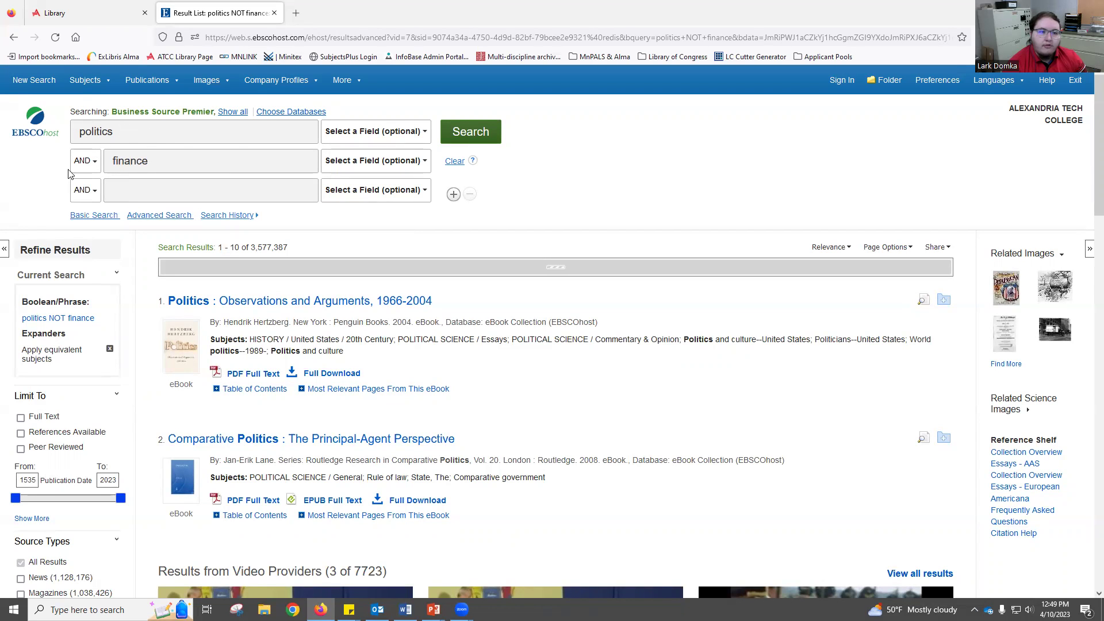
left_click(499, 131)
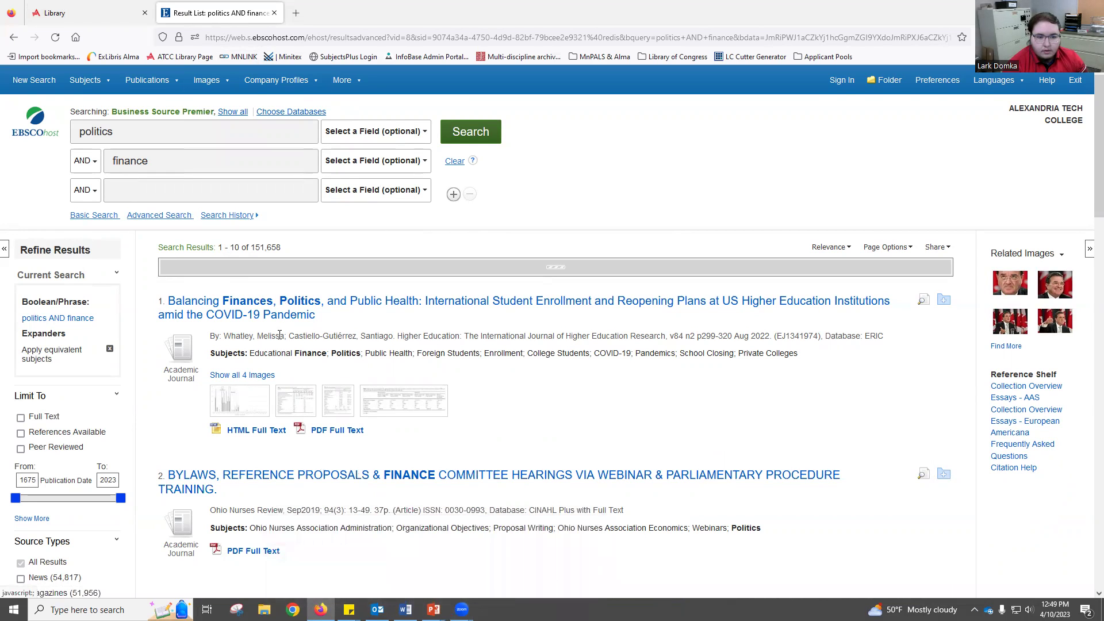
scroll(337, 479, "down", 4)
scroll(337, 479, "up", 4)
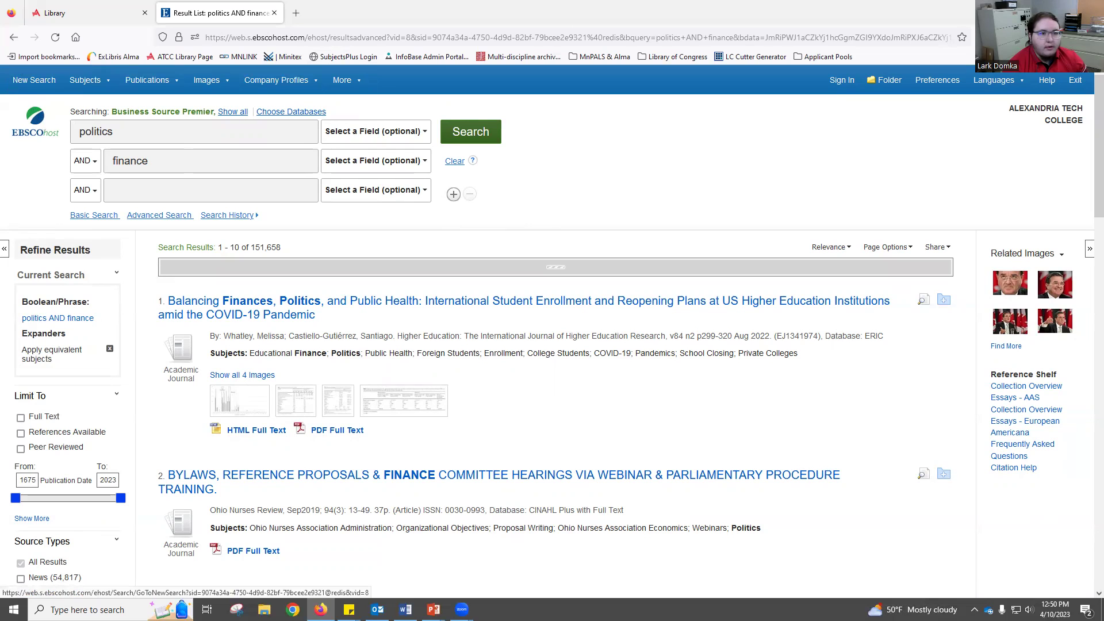
- Switch to the PowerPoint slideshow and advance from Database Search Tips to the Content Sources slide
key("alt+Tab")
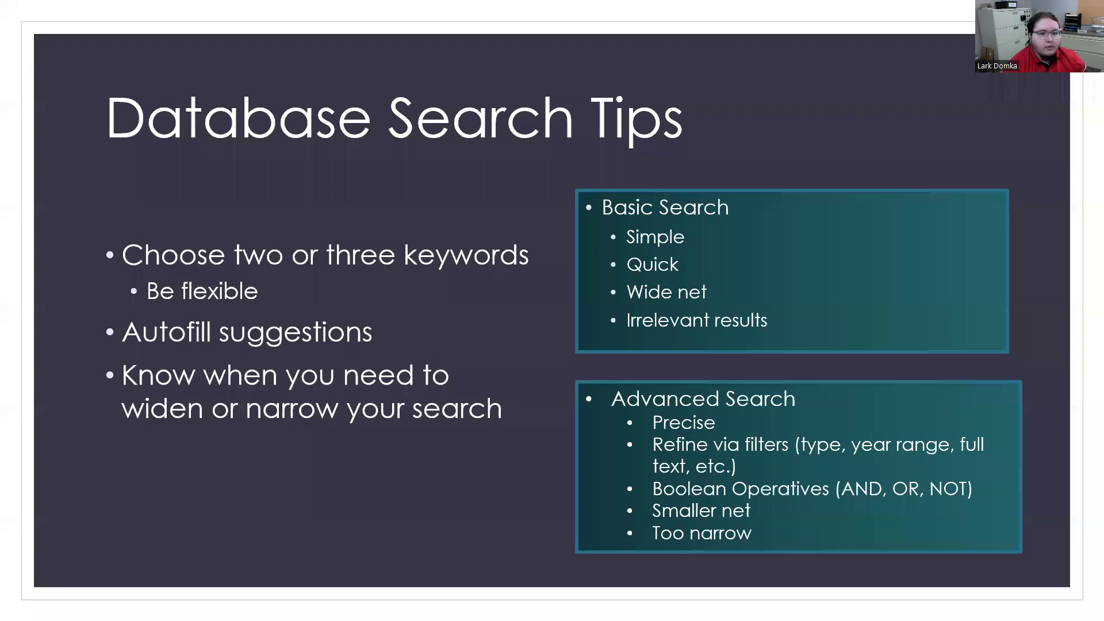
left_click(441, 248)
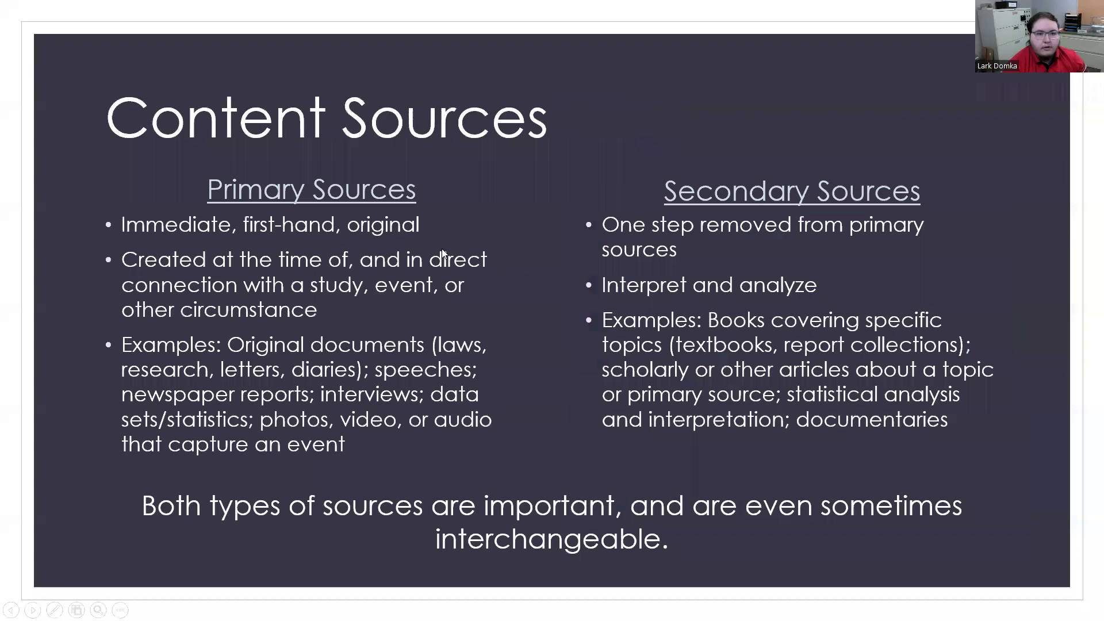